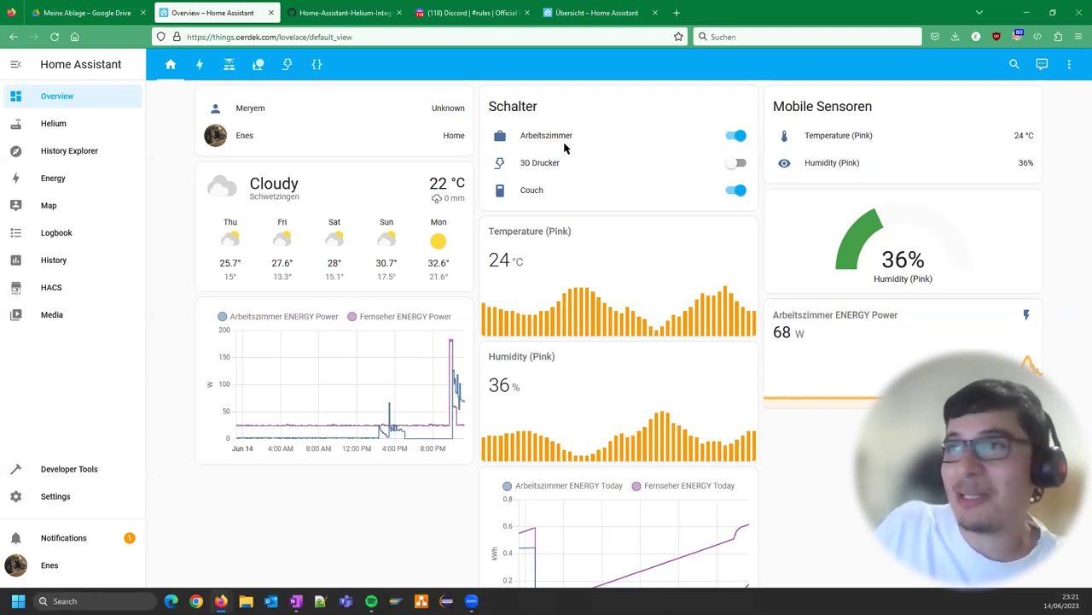
Step: Look through the Overview dashboard's balcony solar, people, 3D printer and GitHub views, ending on the home view
click(228, 68)
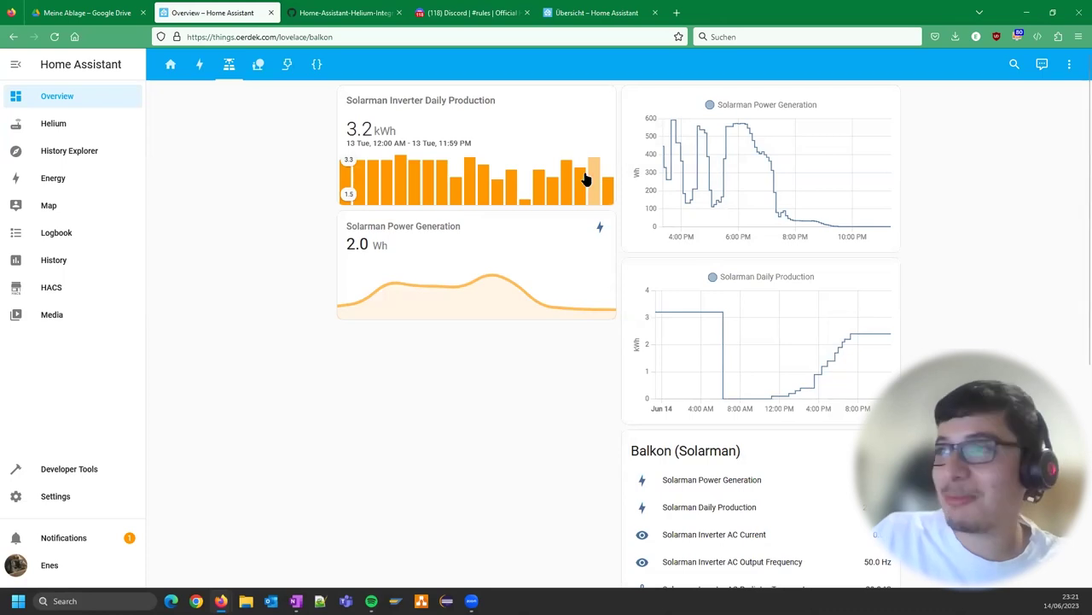
click(259, 67)
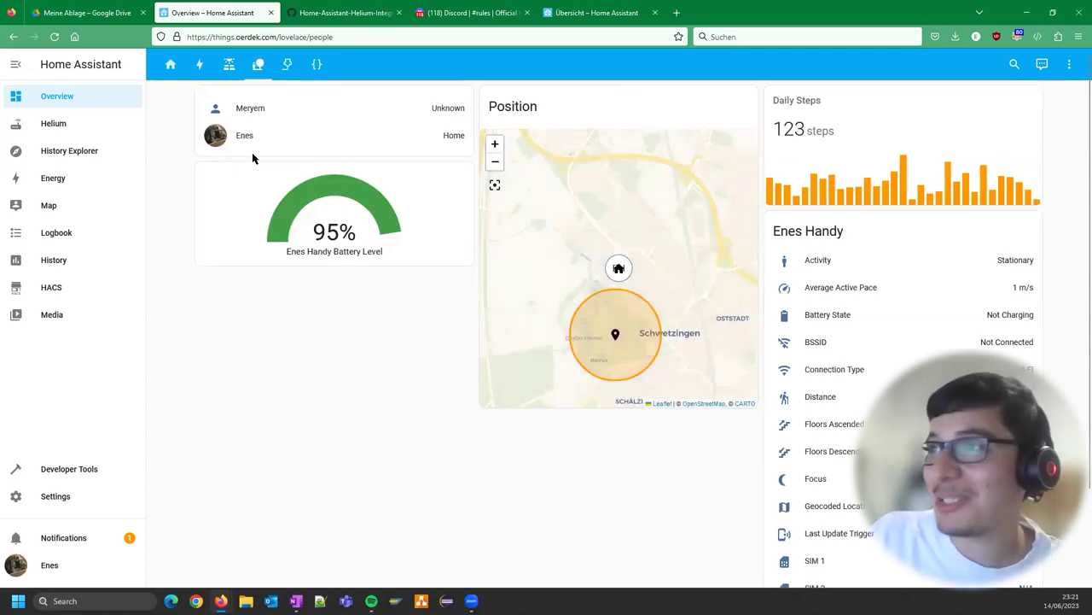
click(288, 68)
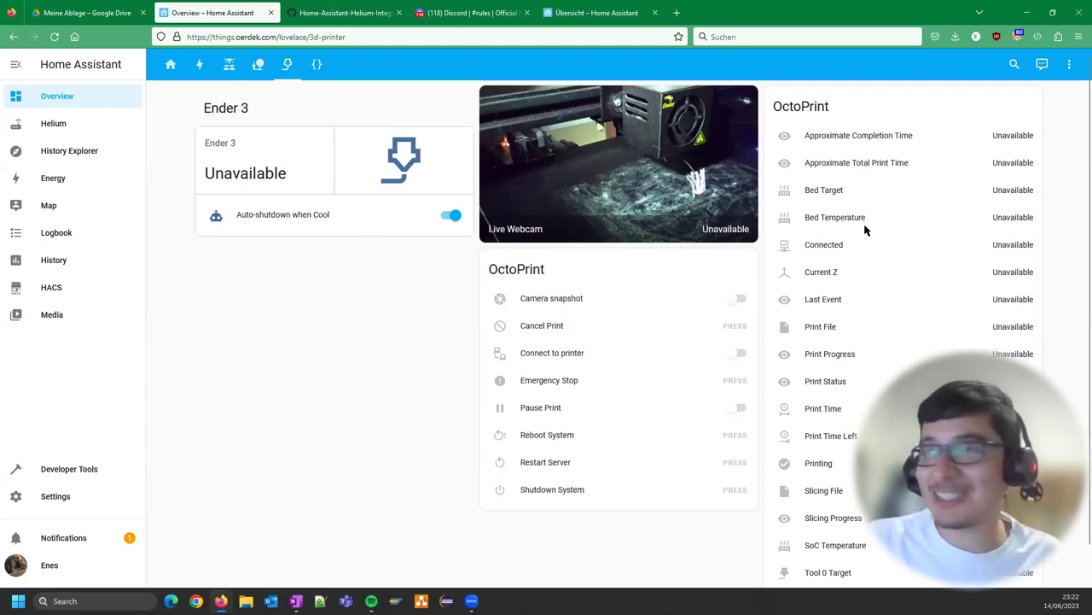
click(316, 72)
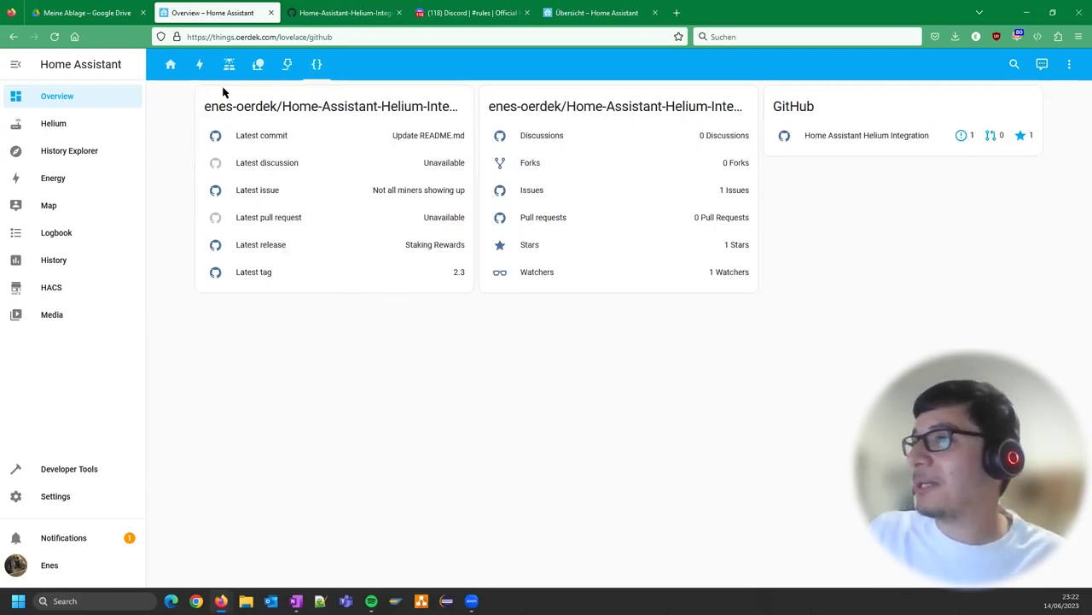
click(52, 125)
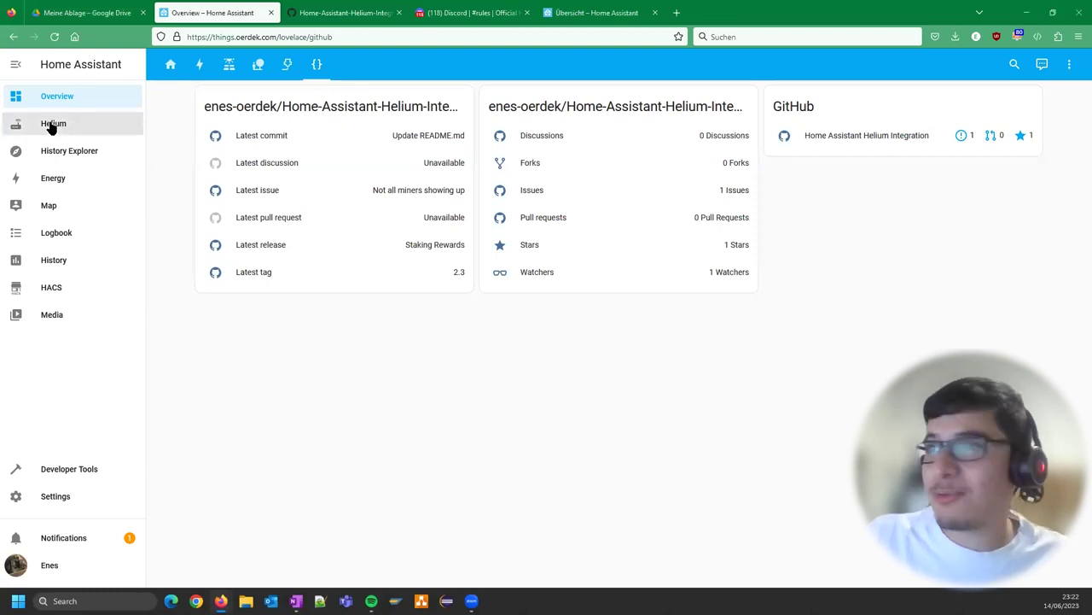
click(172, 64)
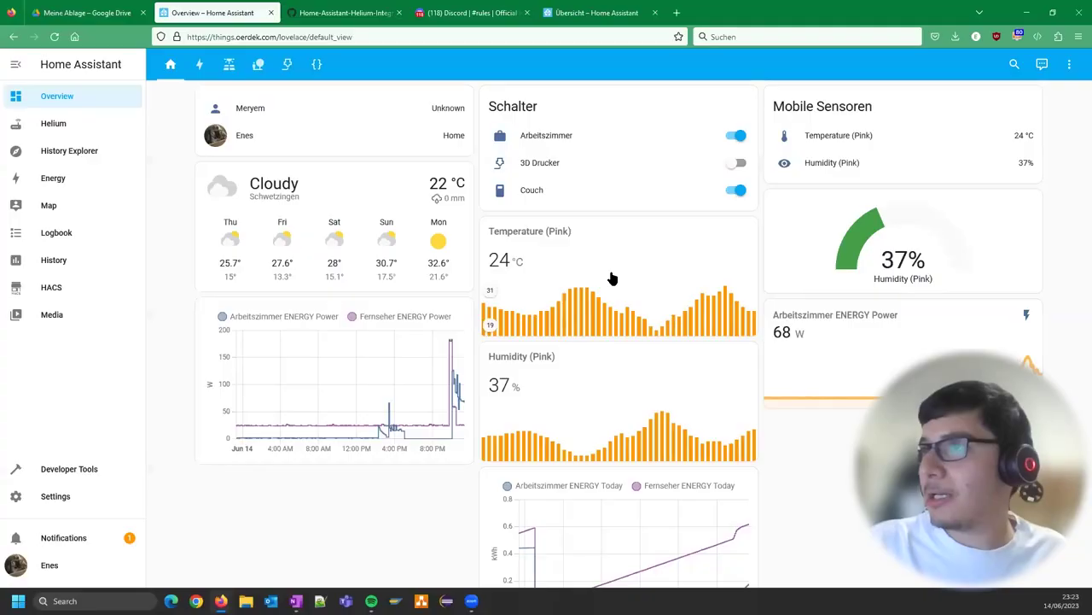
click(258, 66)
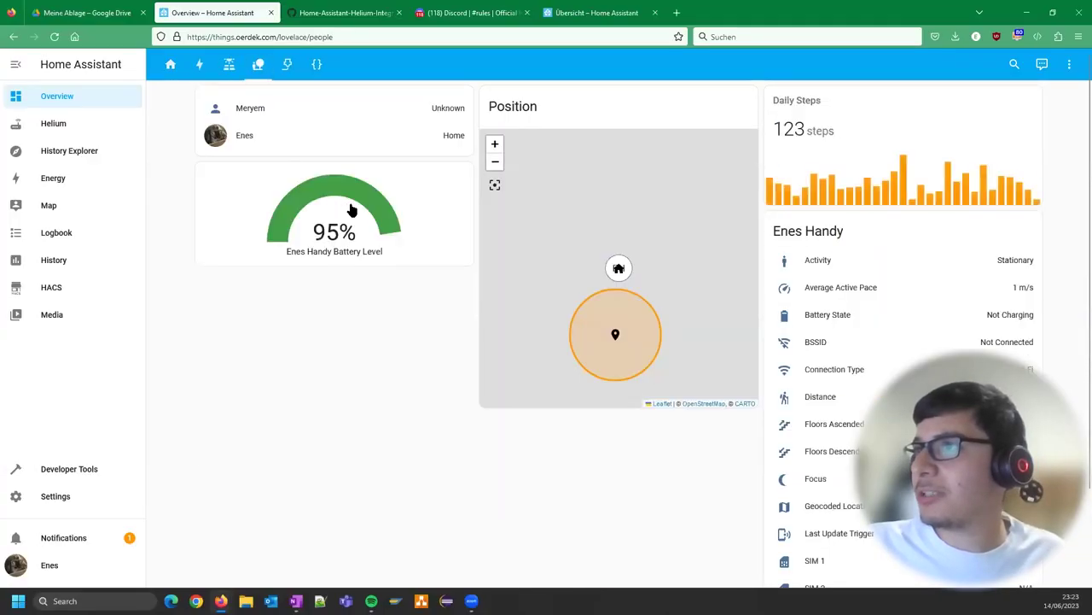
click(171, 67)
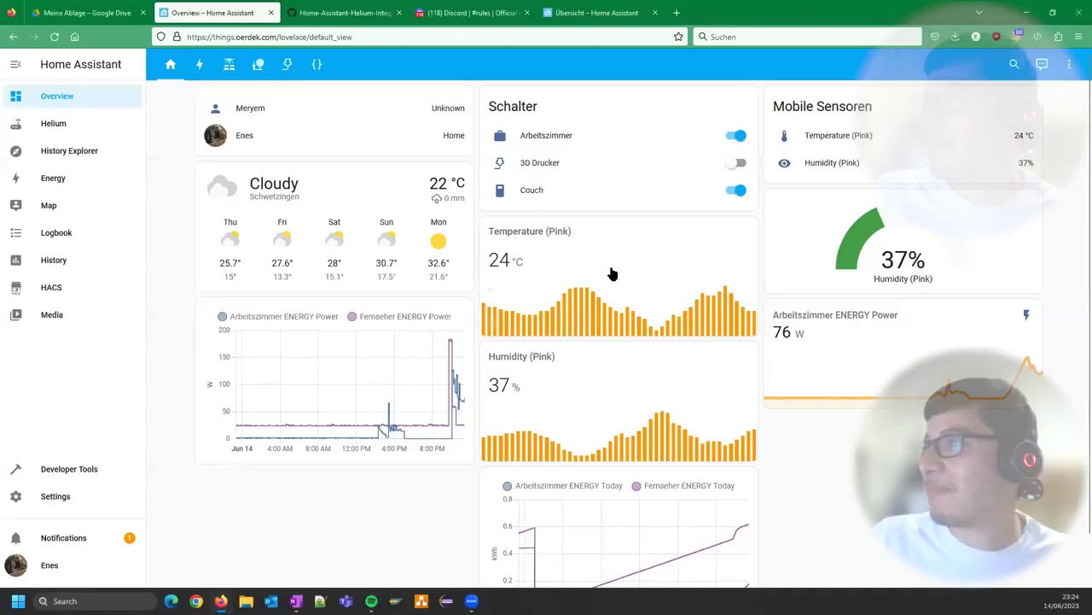
Step: Put the Home dashboard view into edit mode and start a new card of the Sensor type
click(1070, 66)
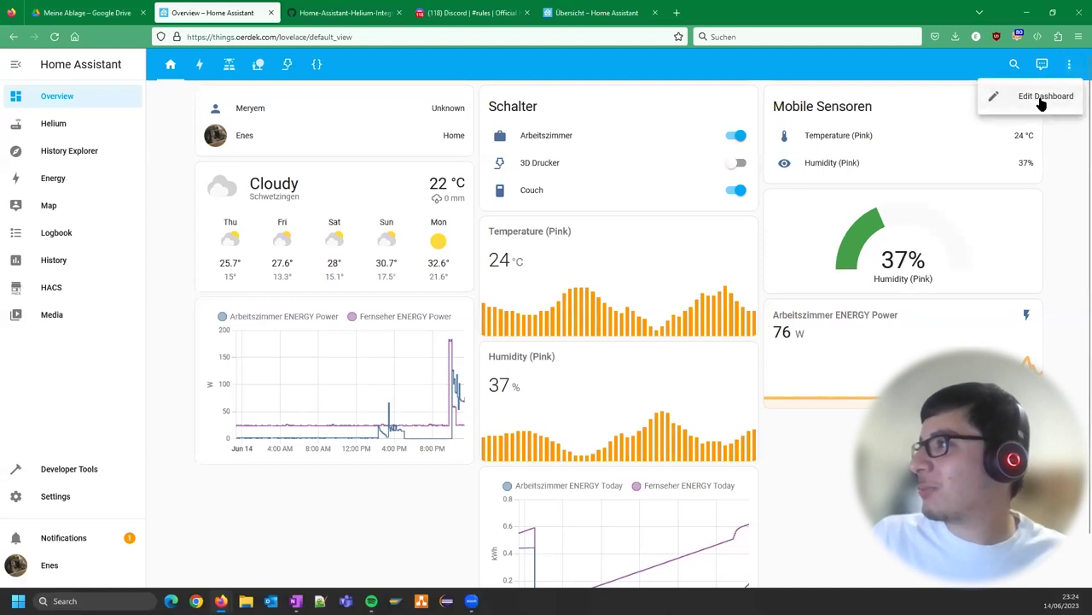
click(1043, 98)
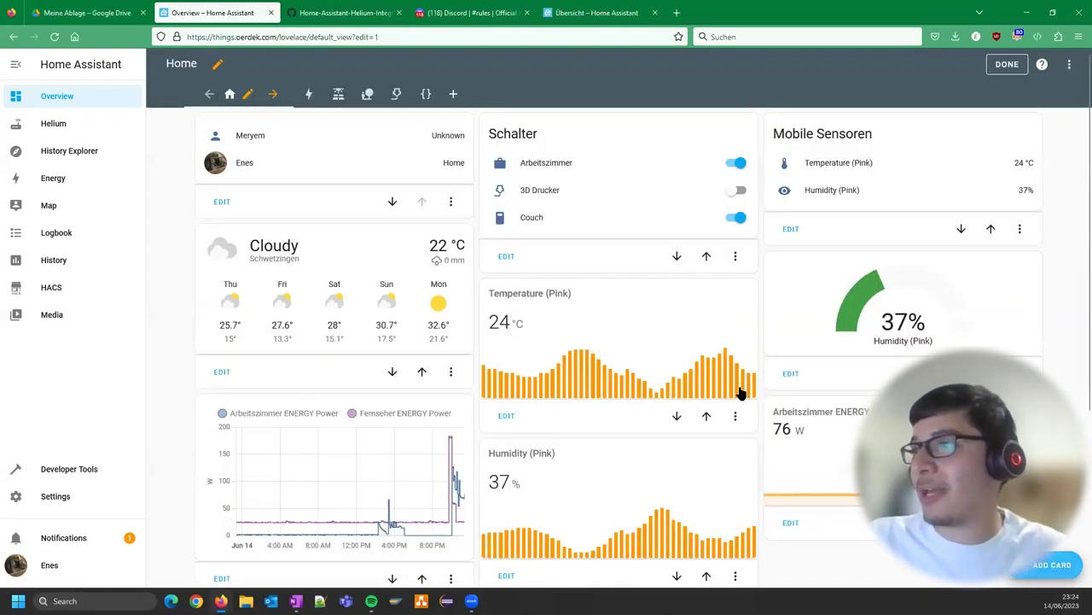
click(1046, 567)
scroll(664, 384, down, 4)
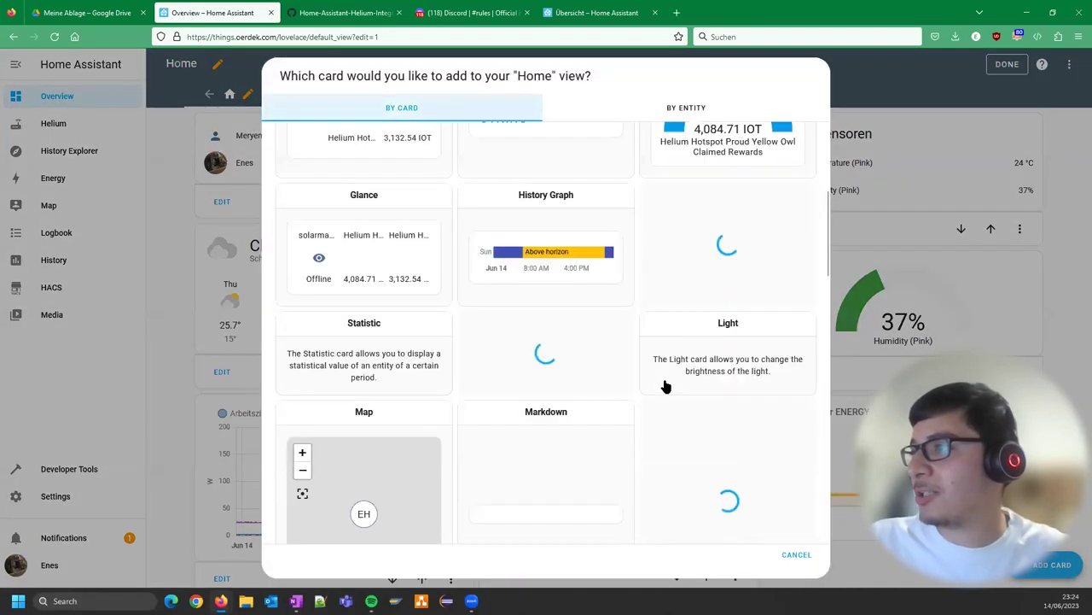
scroll(664, 386, down, 3)
scroll(663, 384, up, 5)
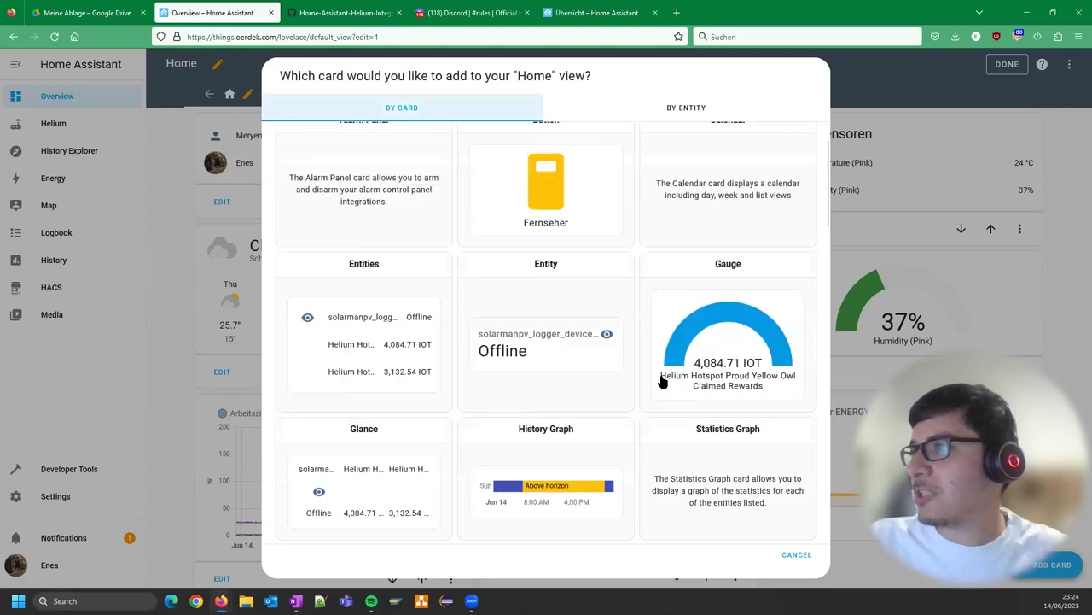
scroll(664, 382, up, 1)
scroll(656, 383, down, 6)
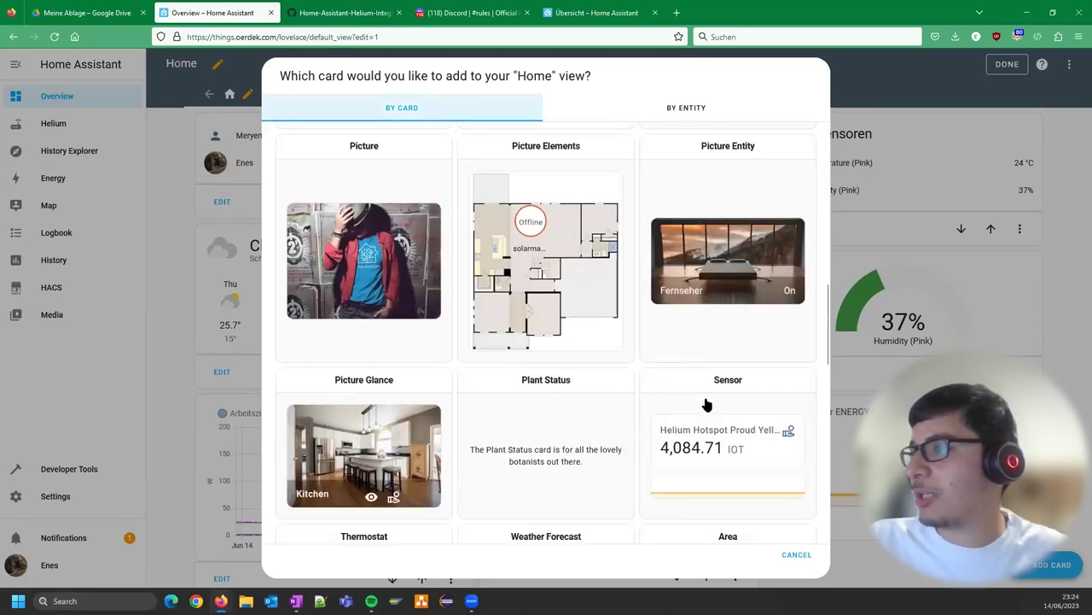
scroll(707, 405, down, 3)
click(738, 246)
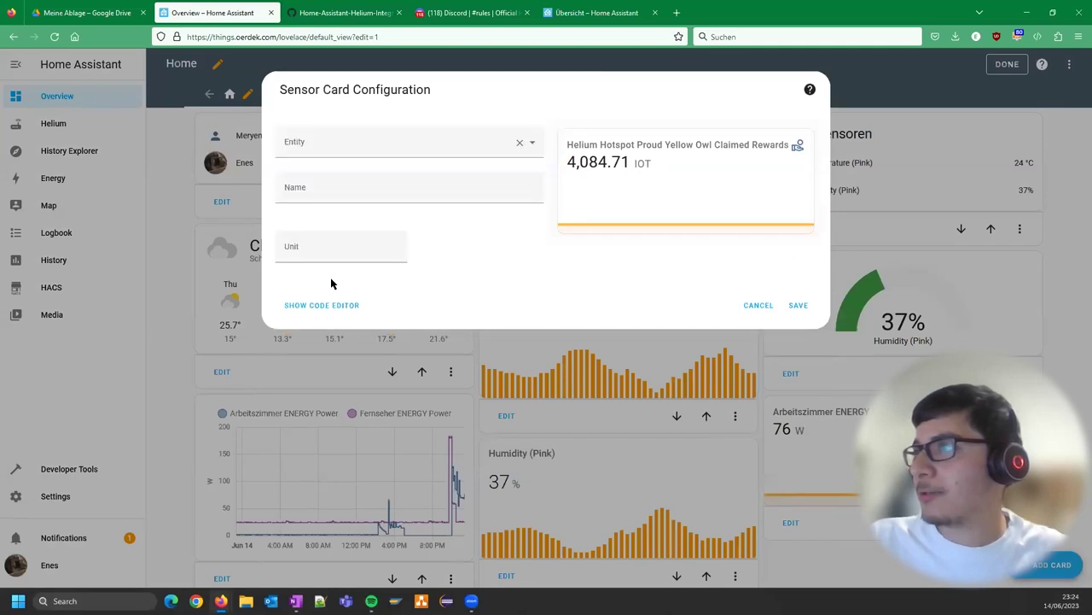
Step: Replace the sensor card's entity with Temperature (Pink), searching for "pink", and save the card
click(532, 147)
click(520, 143)
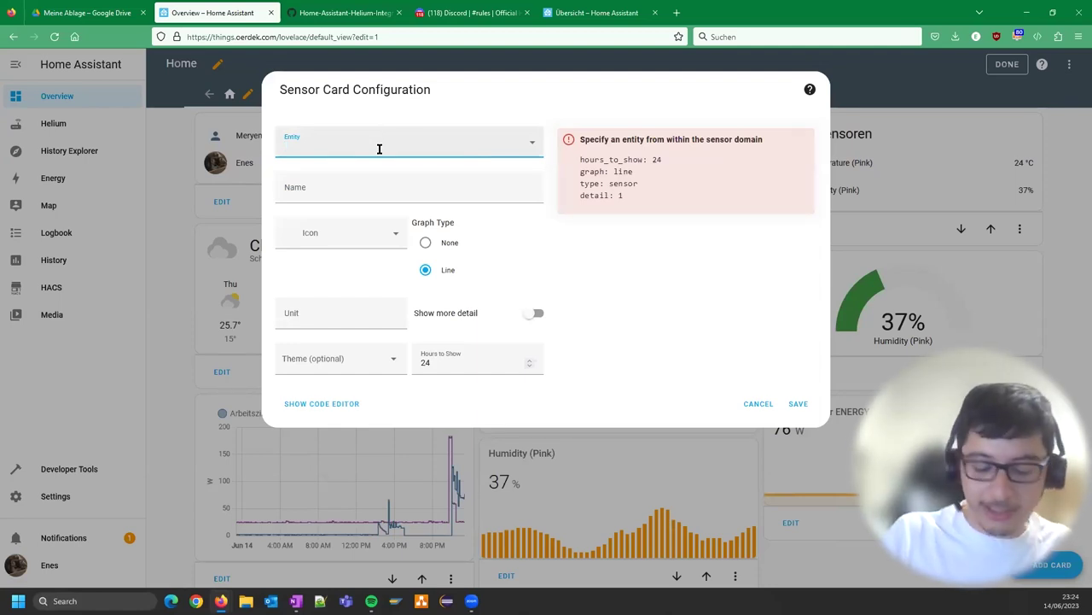
text(pink)
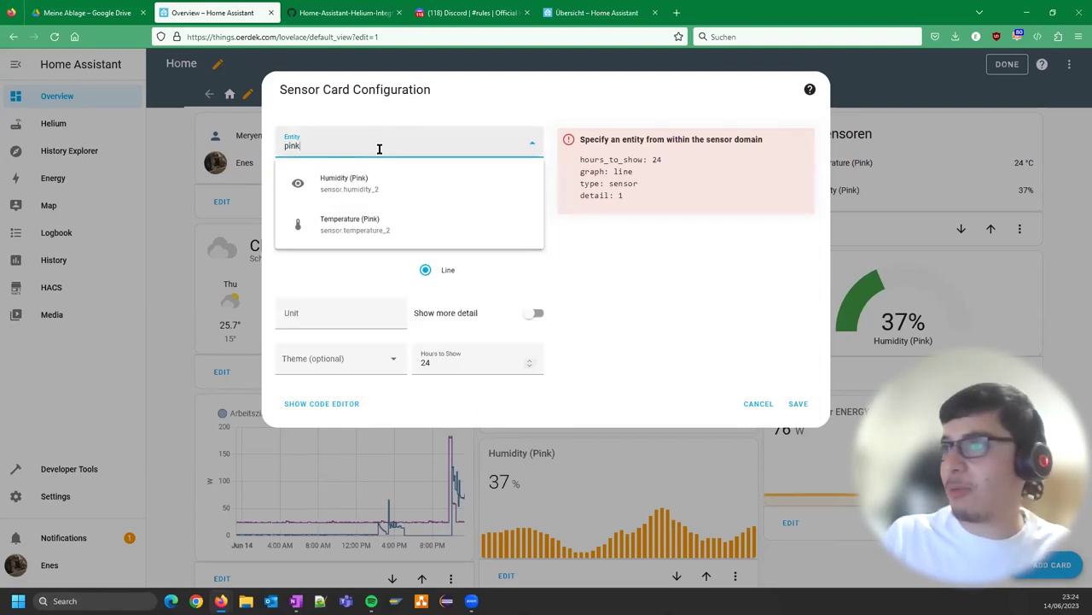
click(359, 221)
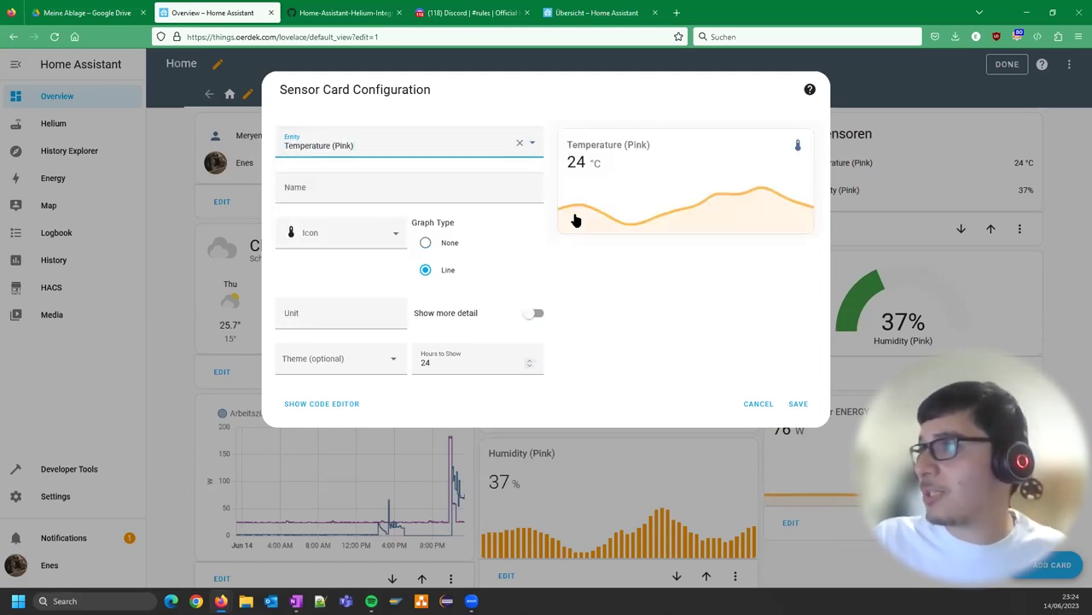
click(797, 405)
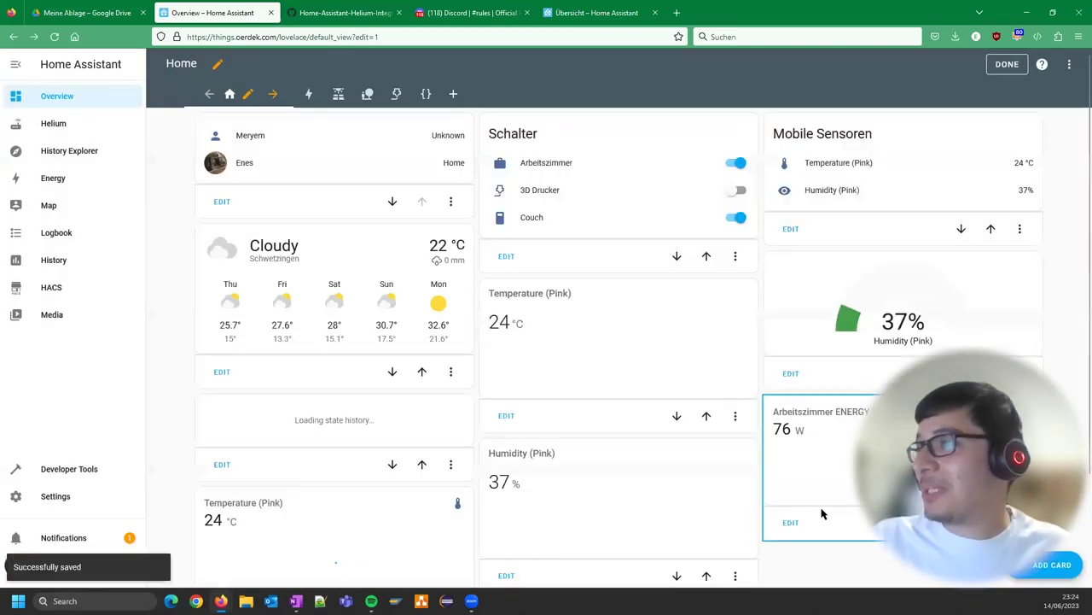
Step: Examine the code configuration of the Temperature (Pink) bar graph card, including its entity, display options and custom:mini-graph-card type
scroll(1002, 274, down, 3)
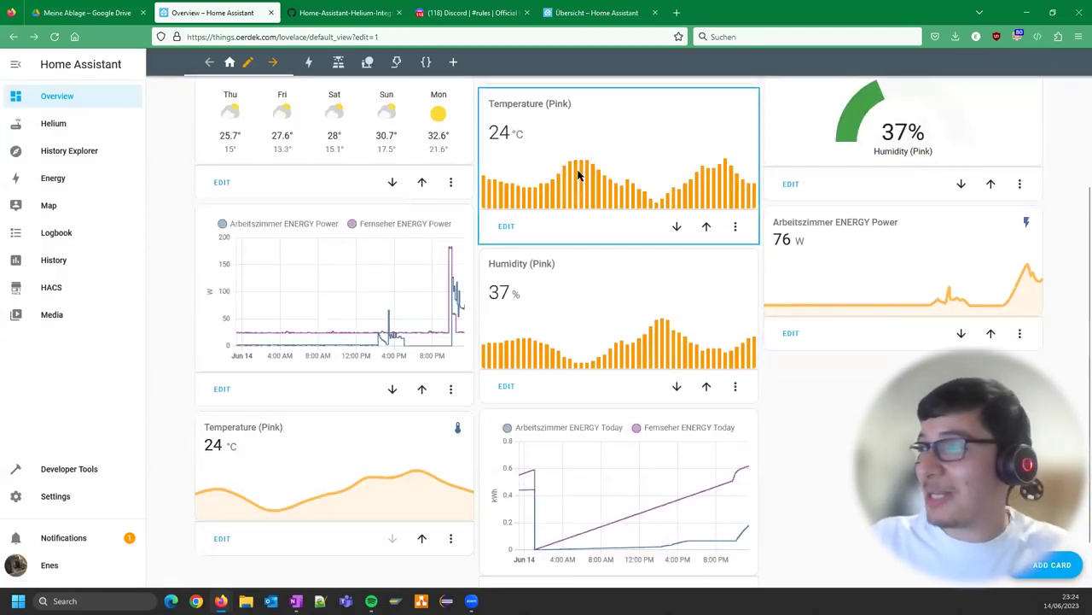
scroll(615, 229, up, 2)
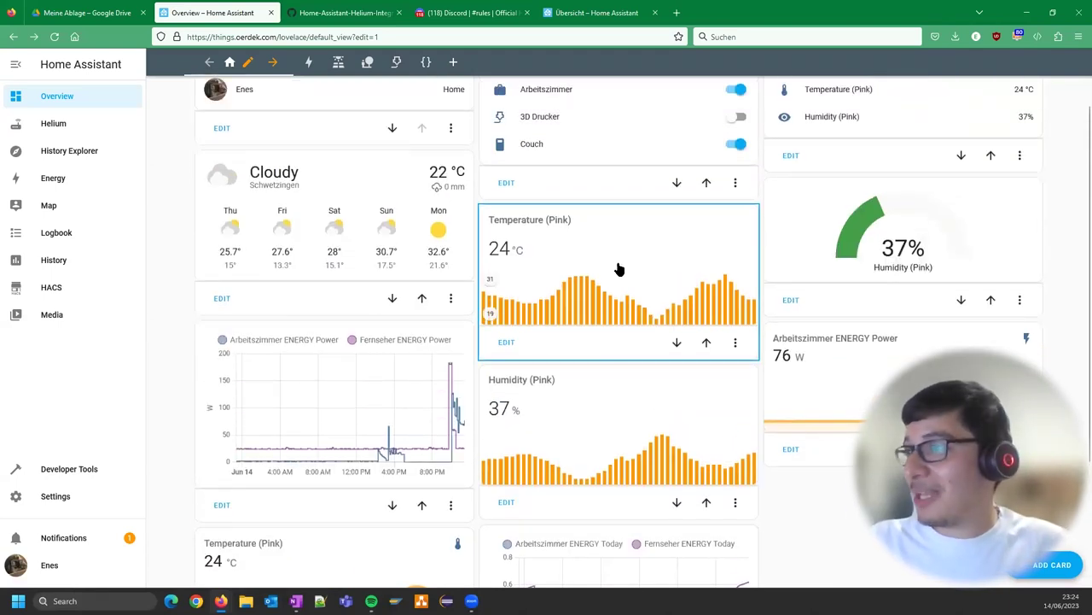
click(506, 343)
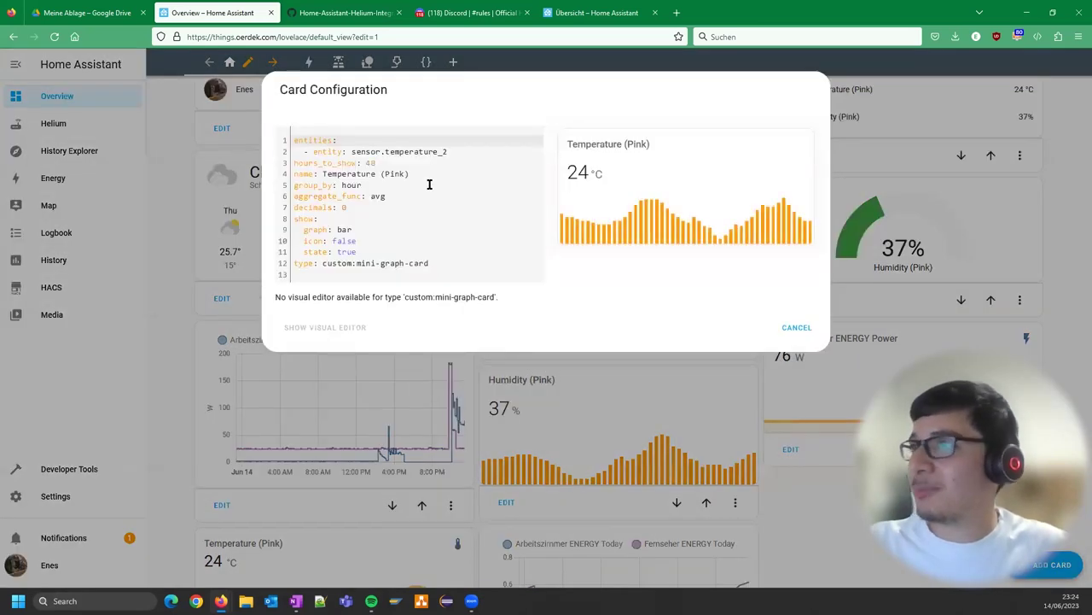
drag(431, 263, 323, 264)
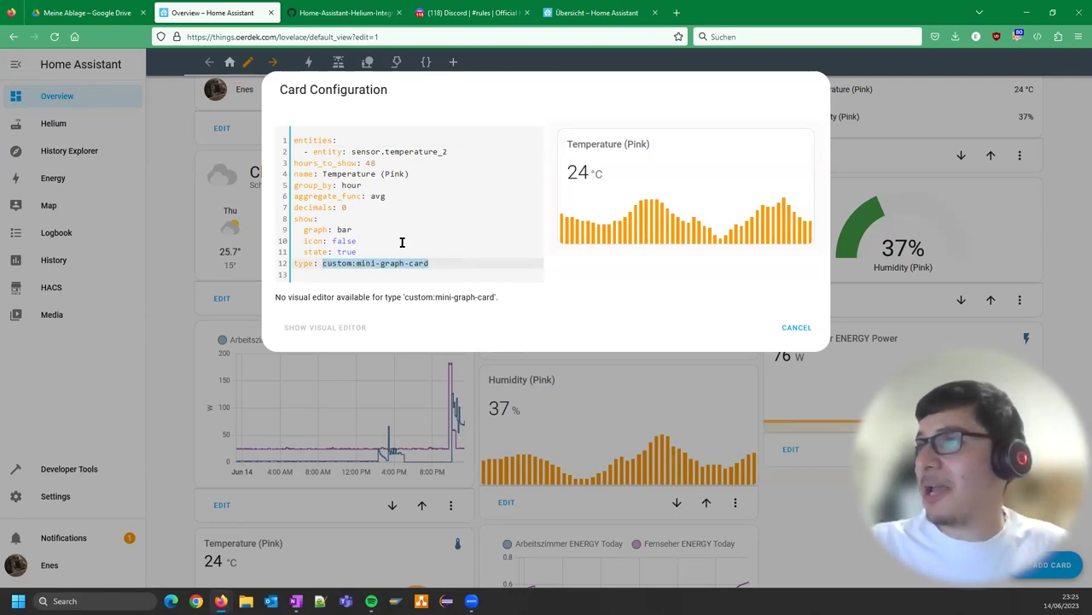
drag(394, 247, 278, 136)
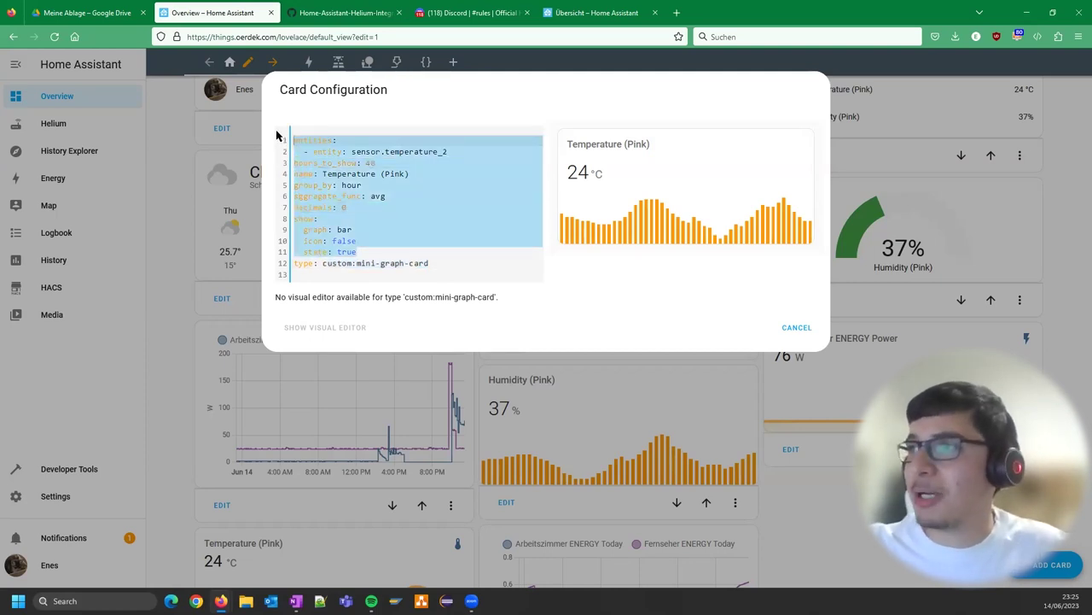
click(357, 229)
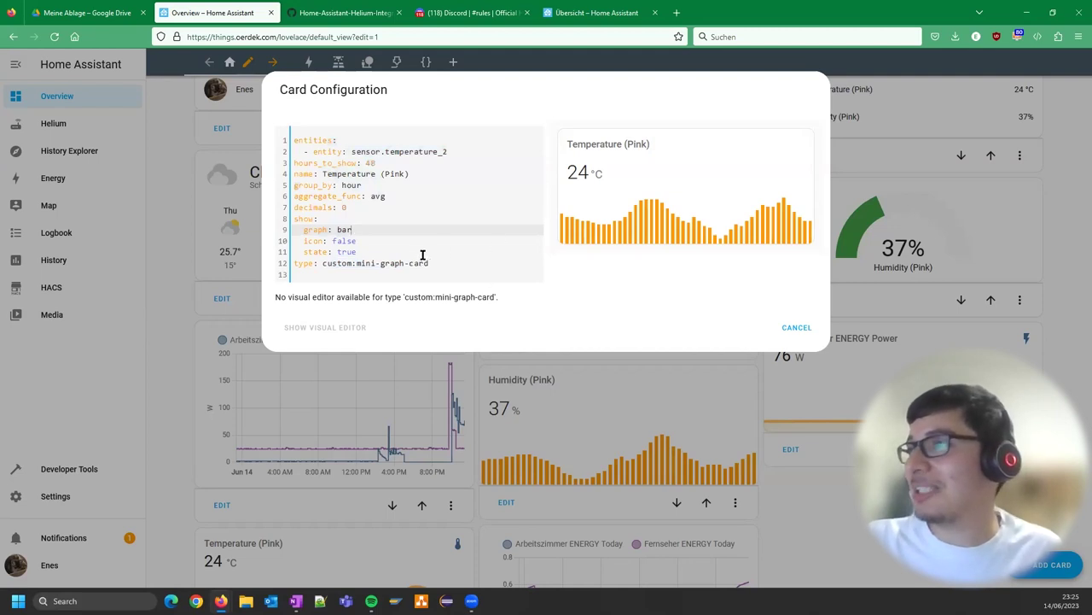
drag(437, 267, 287, 134)
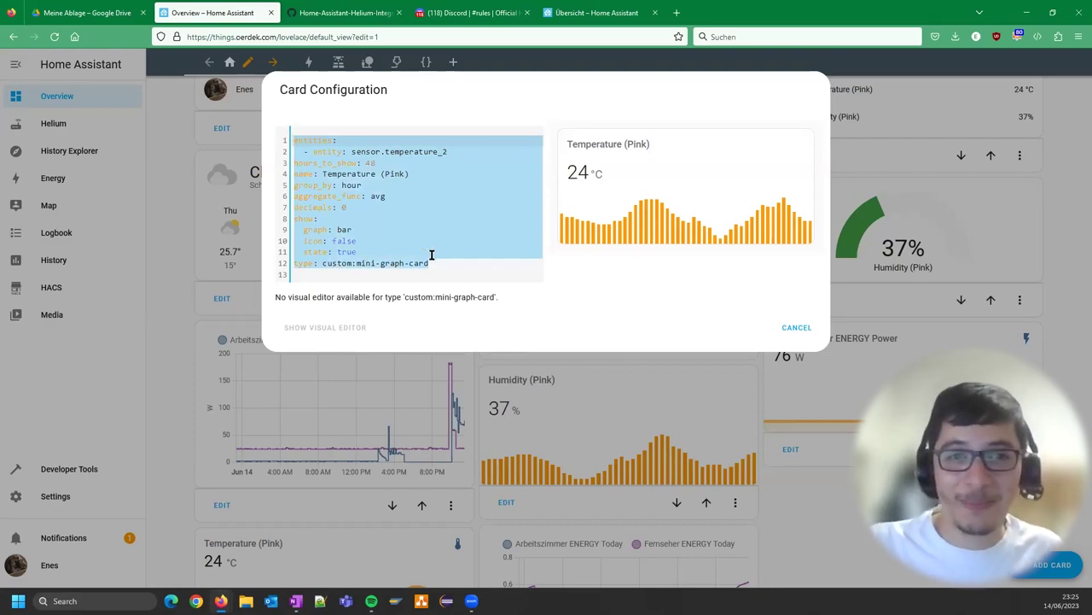
click(404, 504)
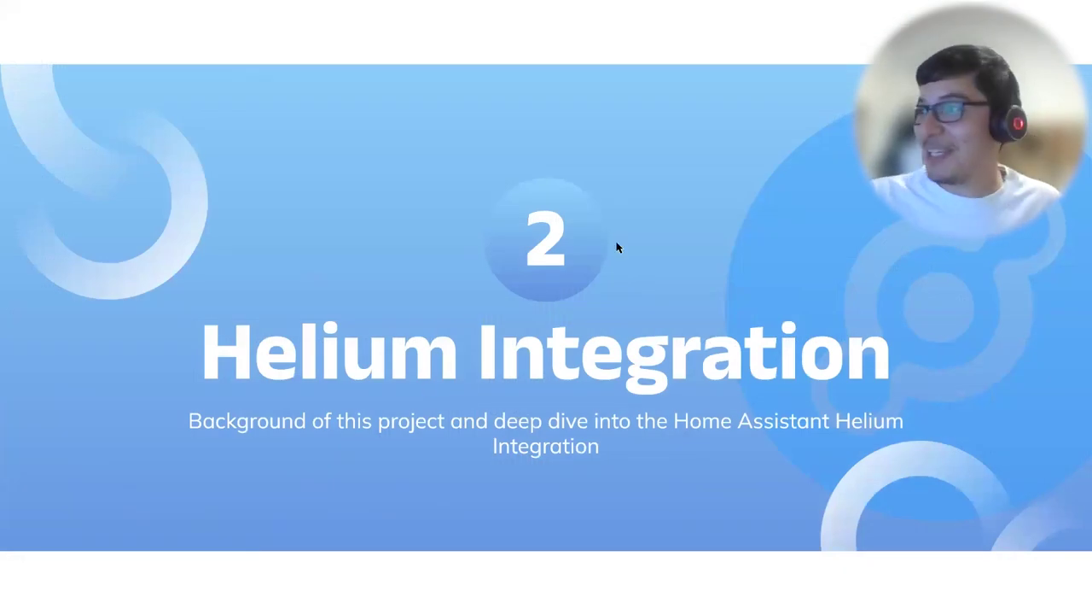
key(Right)
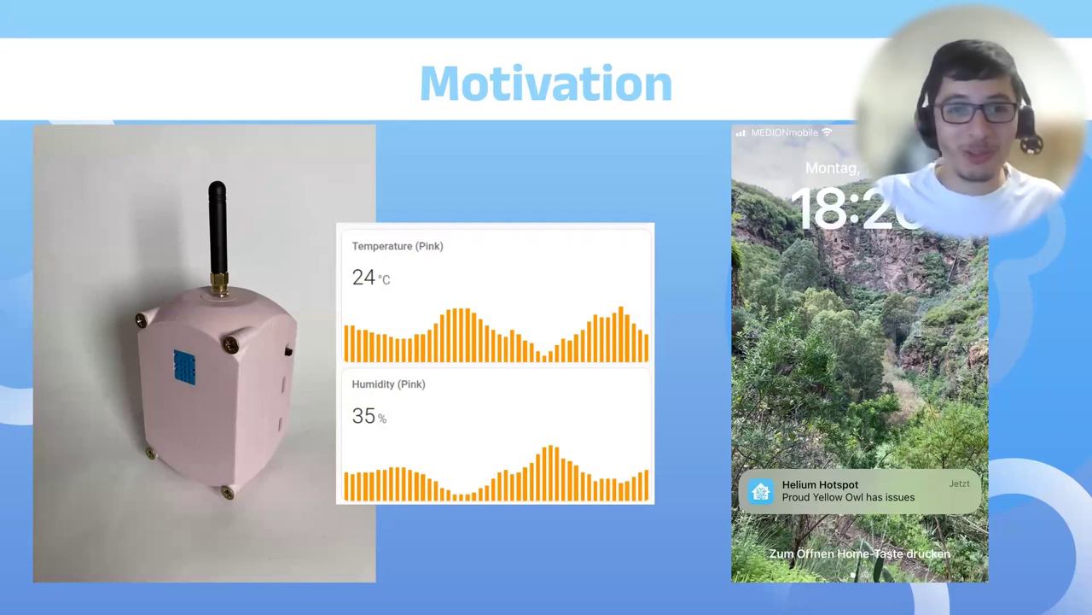
key(Right)
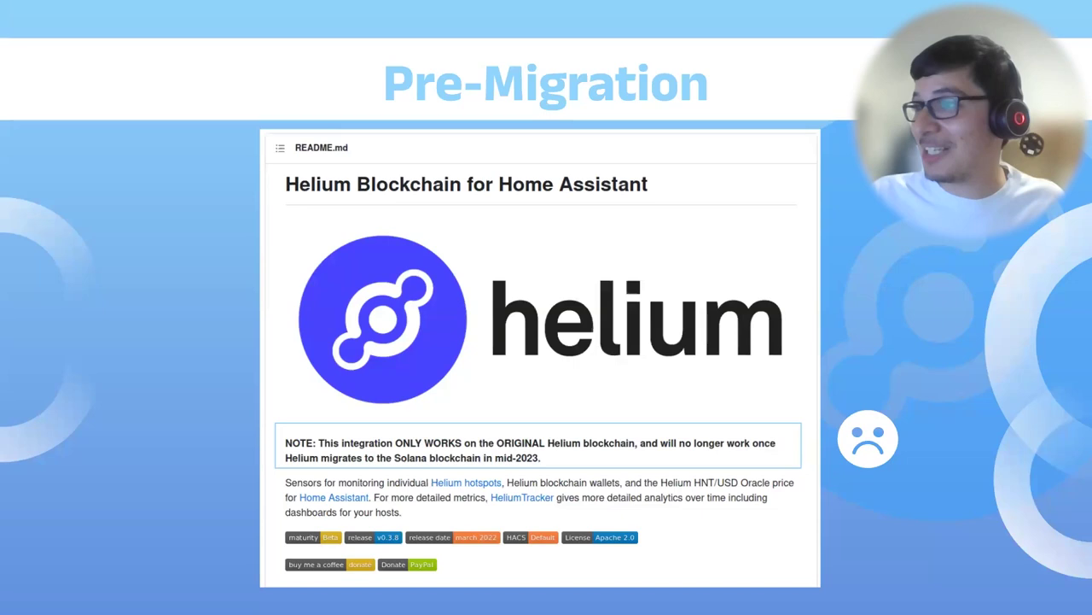
key(Right)
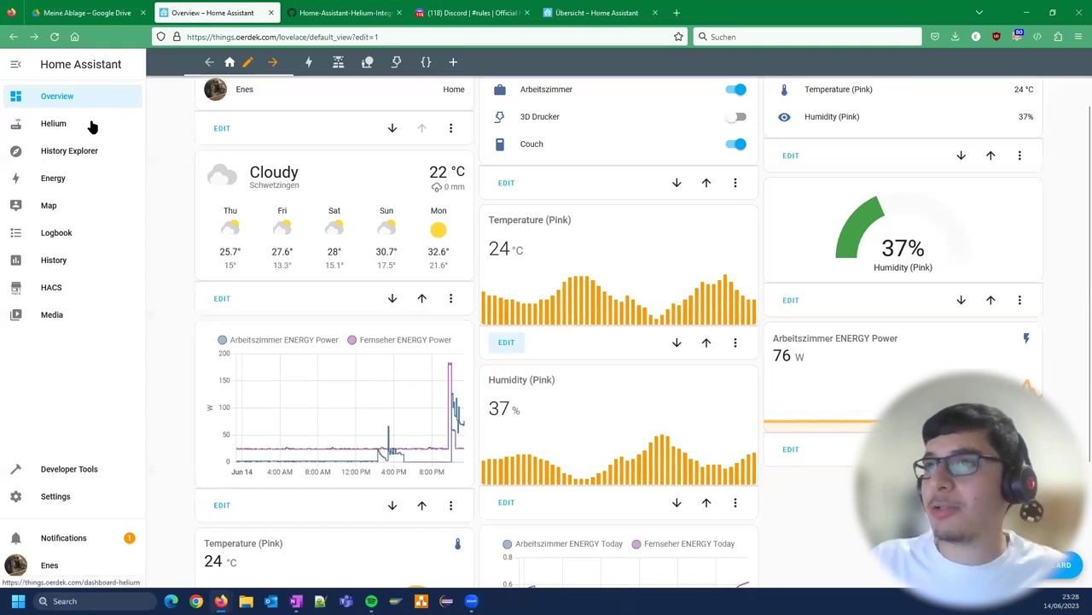
Step: Review the Helium dashboard's network statistics, token price charts, wallet balances, and hotspot and staking rewards
click(91, 126)
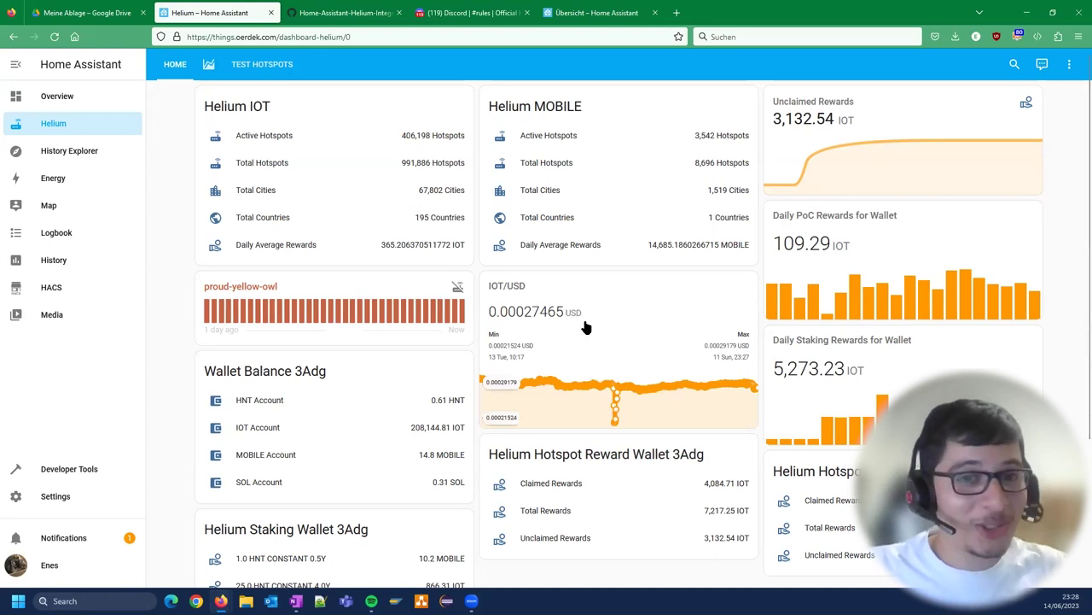
click(209, 66)
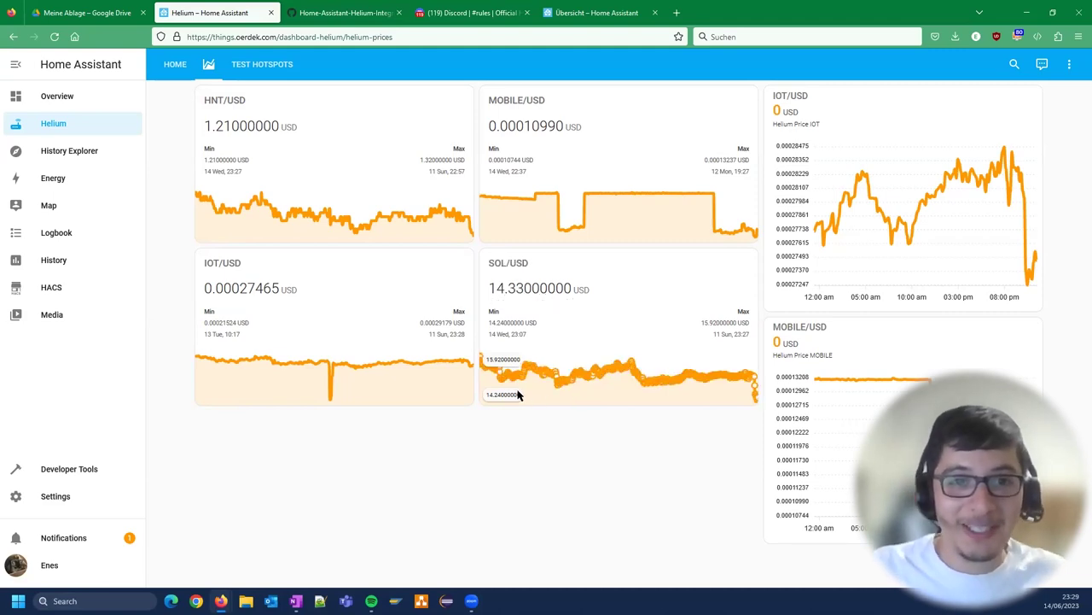
click(181, 68)
scroll(334, 402, down, 3)
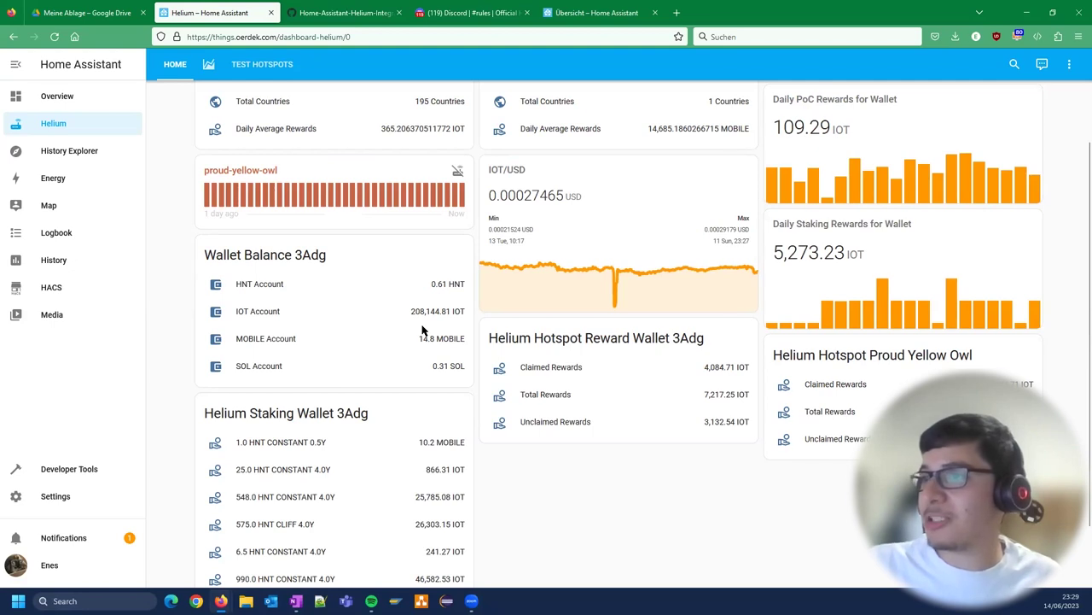
scroll(402, 415, down, 1)
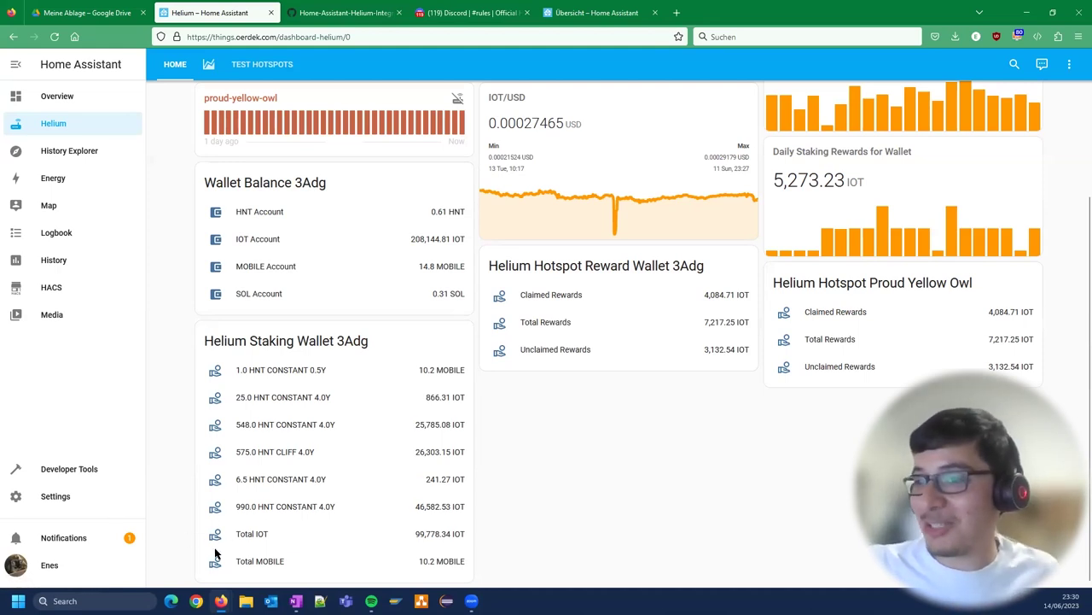
Step: Open the Helium Staking Wallet 3Adg device from the Helium Integration and create an automation triggered when its Total IOT value changes
click(48, 497)
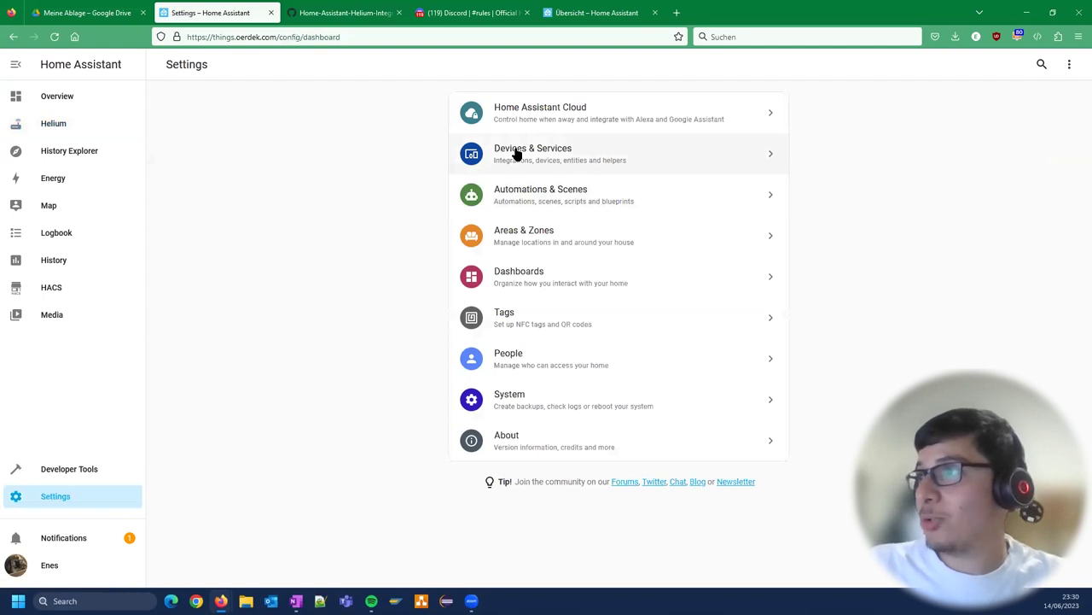
click(516, 154)
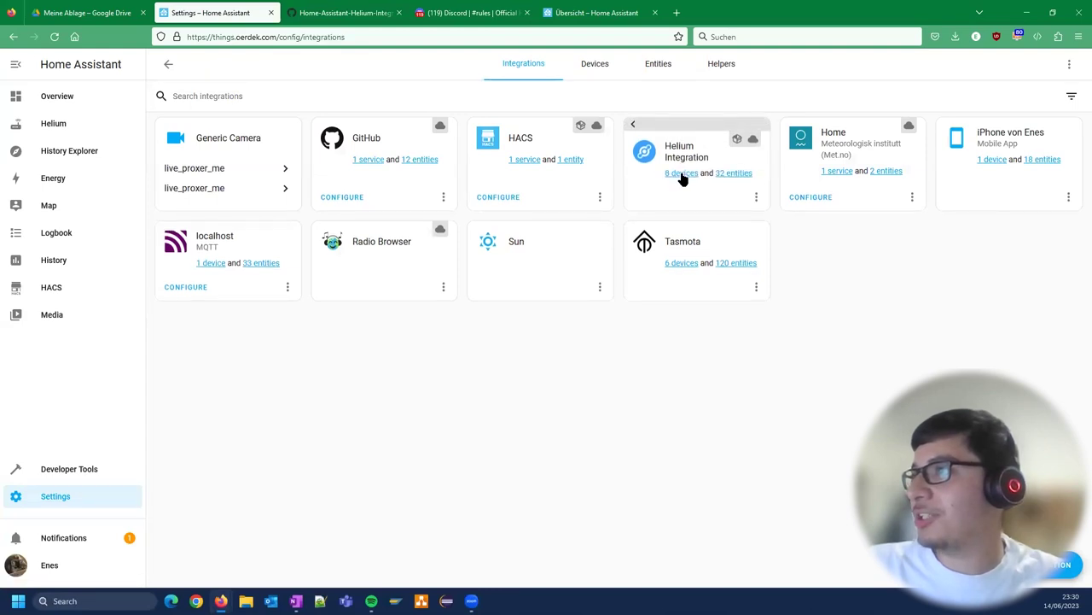
click(680, 173)
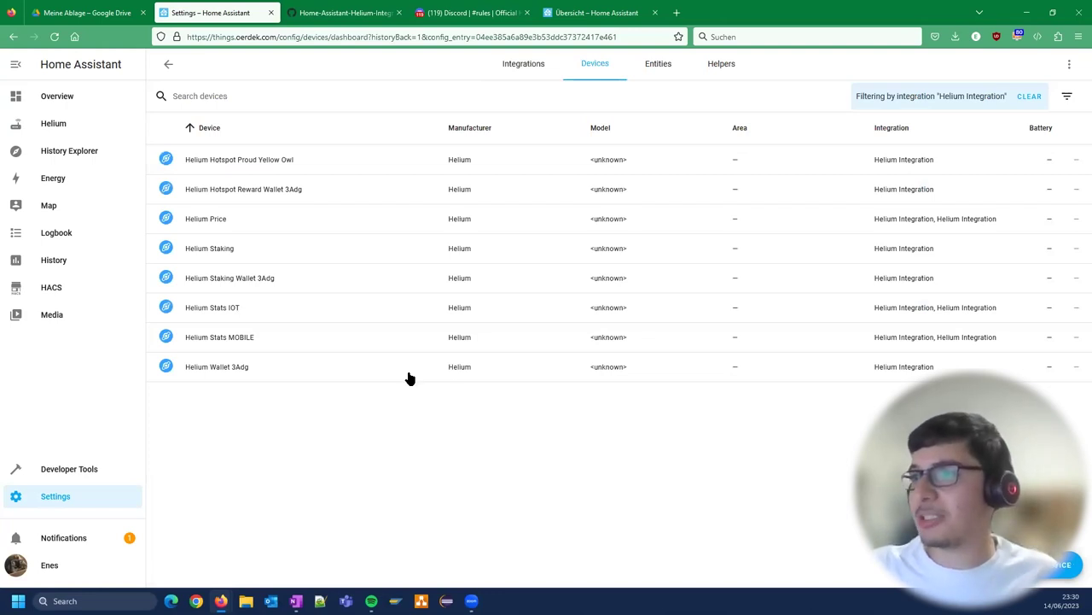
click(216, 280)
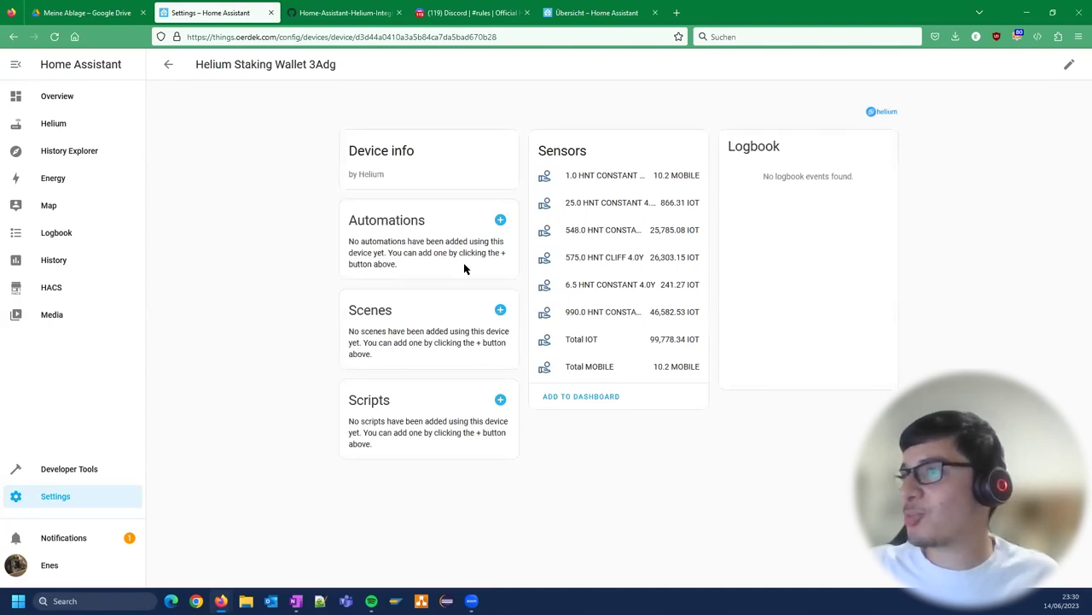
click(500, 221)
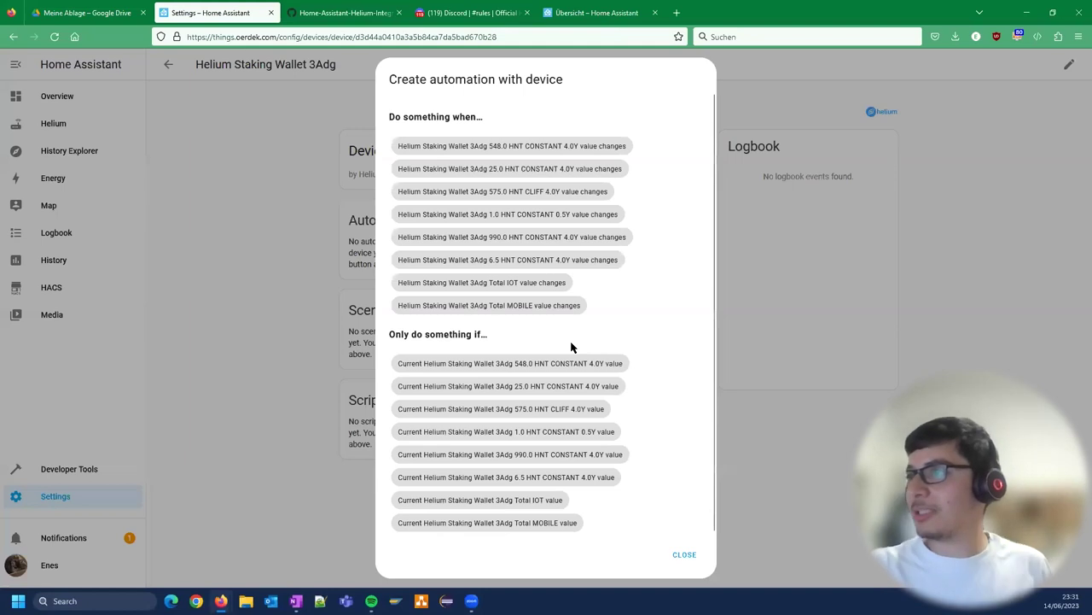
click(522, 286)
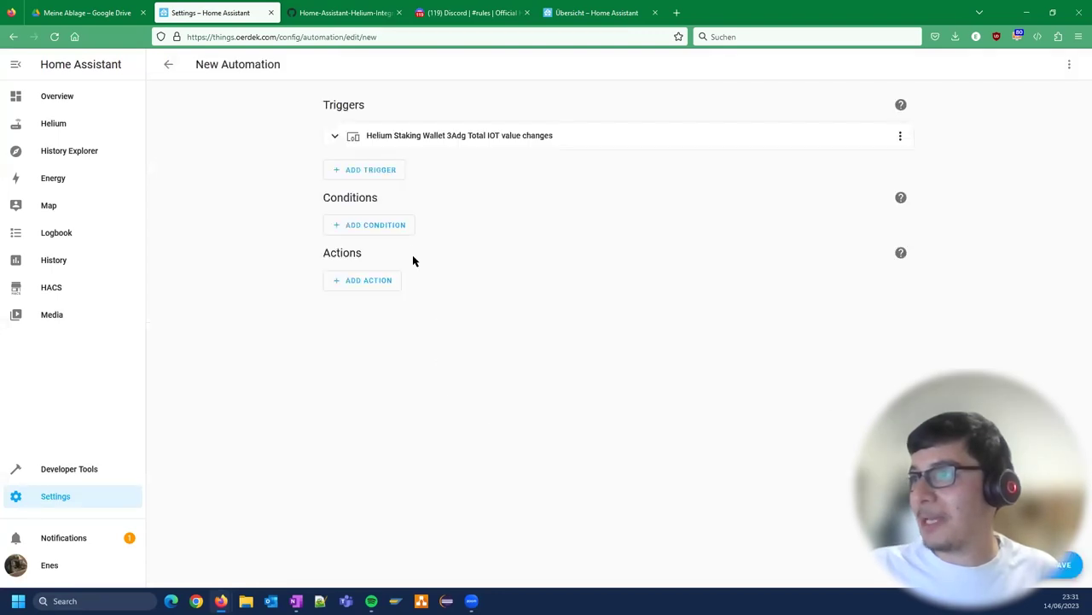
Step: Add a numeric state condition to the automation with a fixed Above number of 100000
click(384, 229)
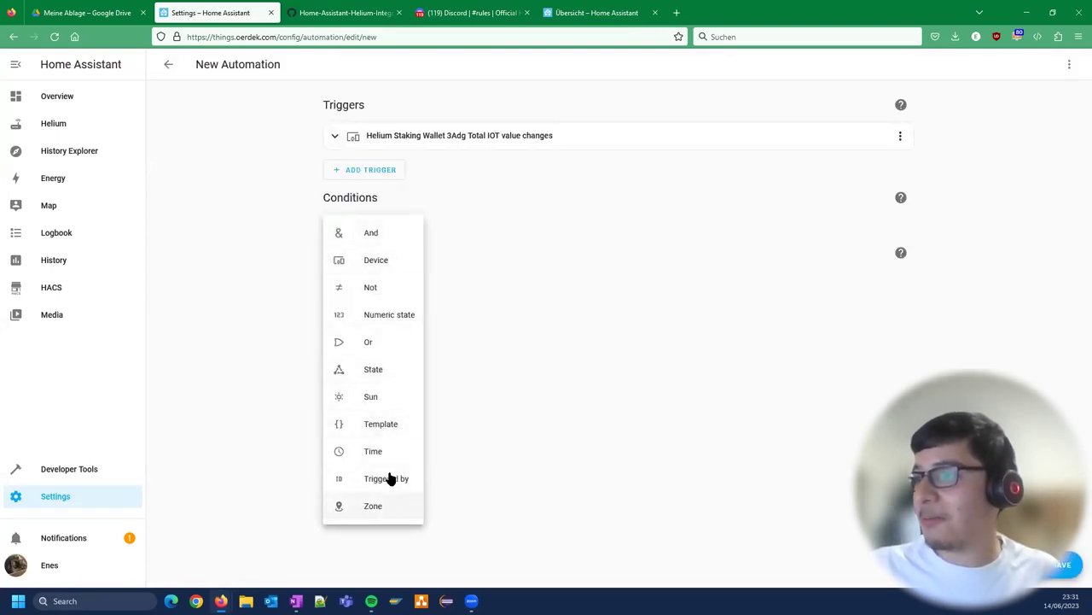
click(378, 315)
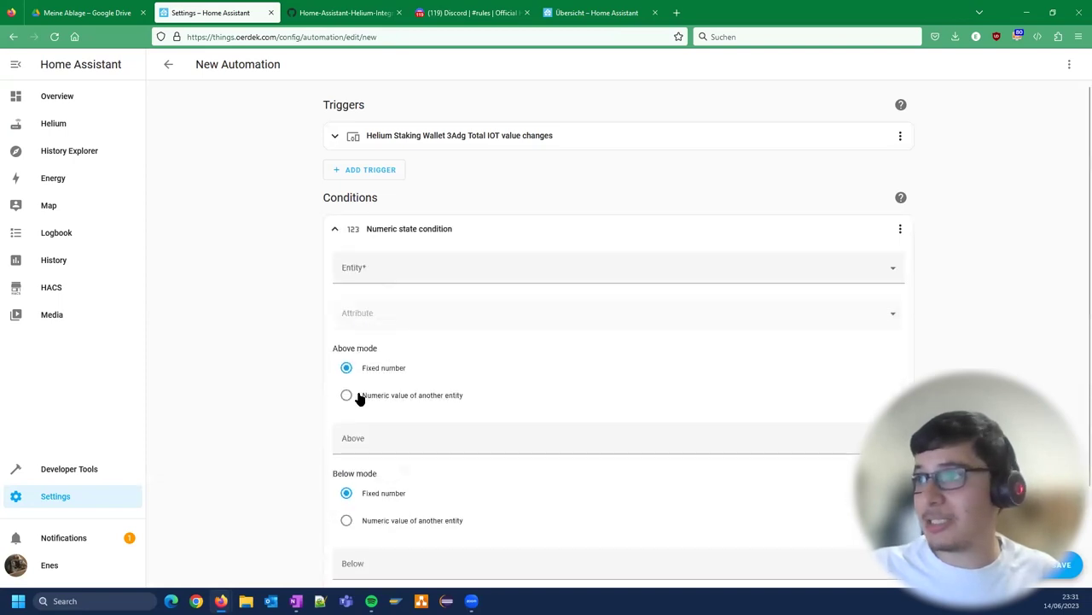
scroll(364, 392, down, 2)
click(362, 325)
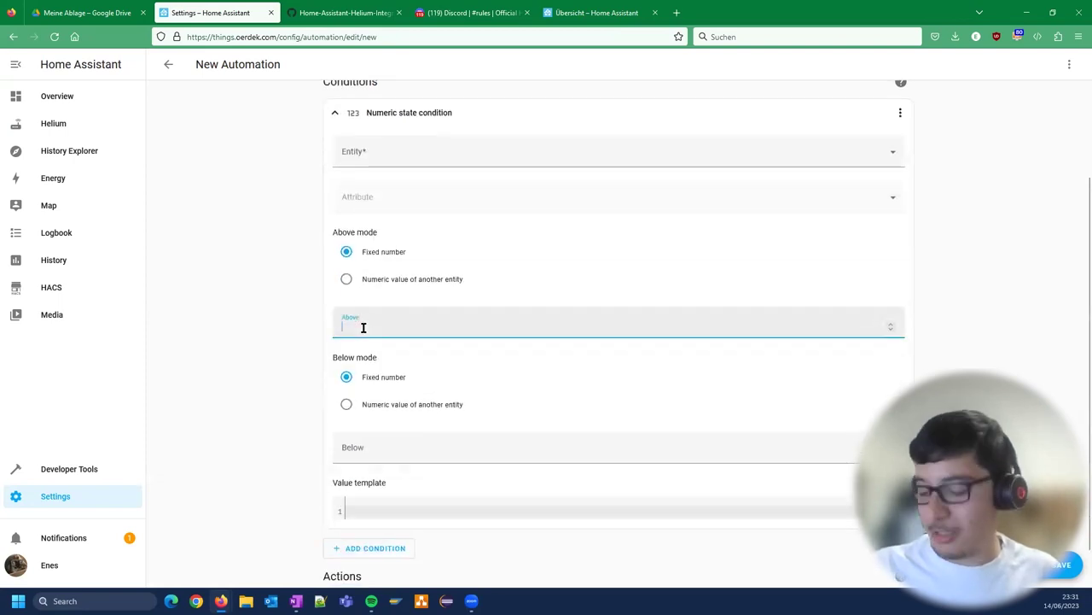
click(326, 338)
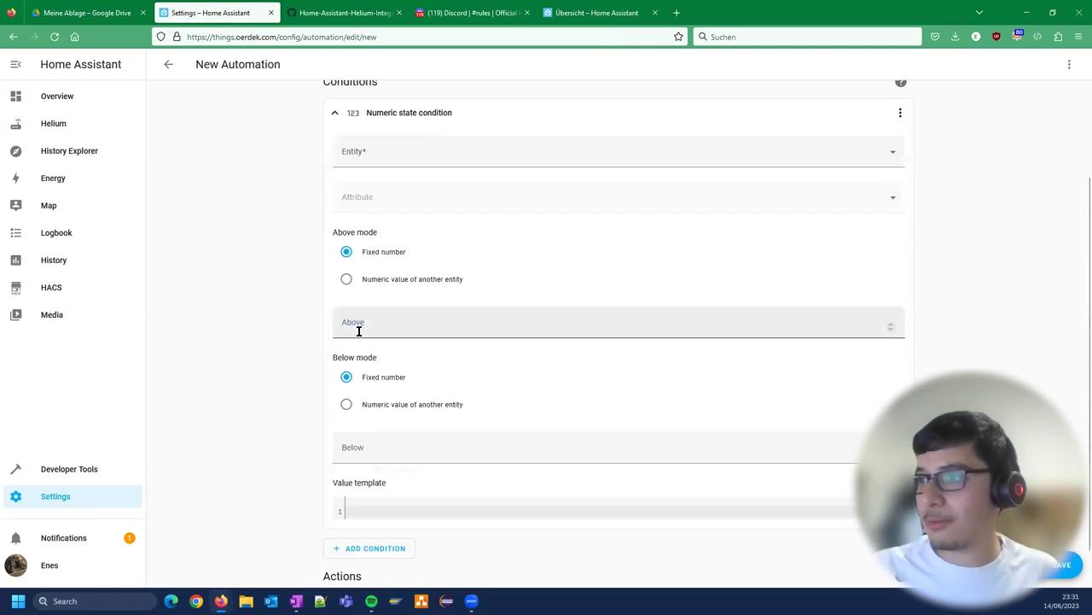
click(359, 331)
text(1000)
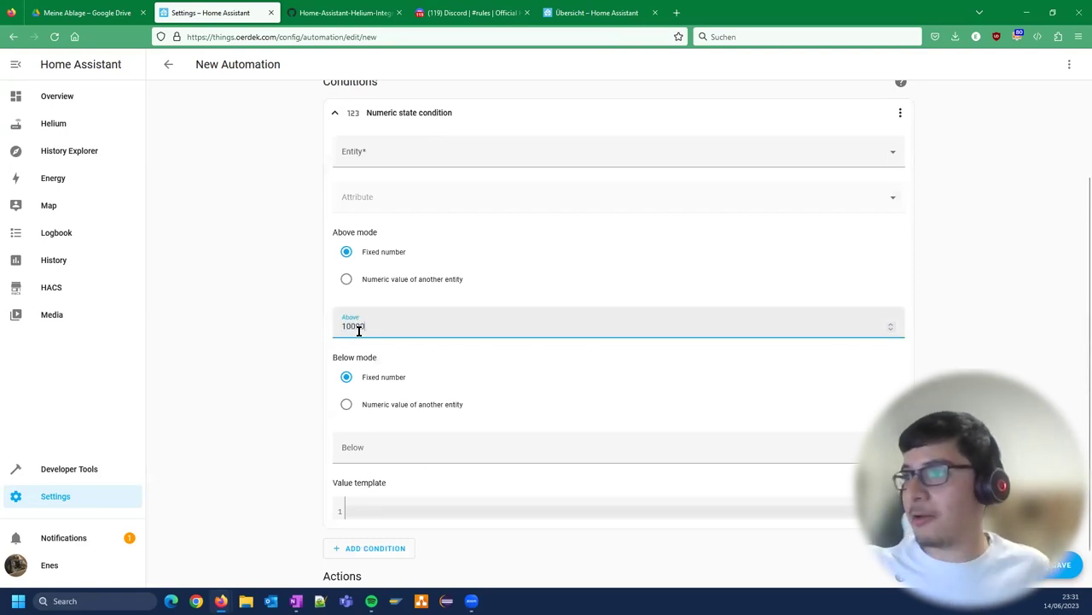
text(00)
Step: Add a device action that sends a notification to the mobile phone, searching the devices for "hand"
scroll(302, 353, down, 1)
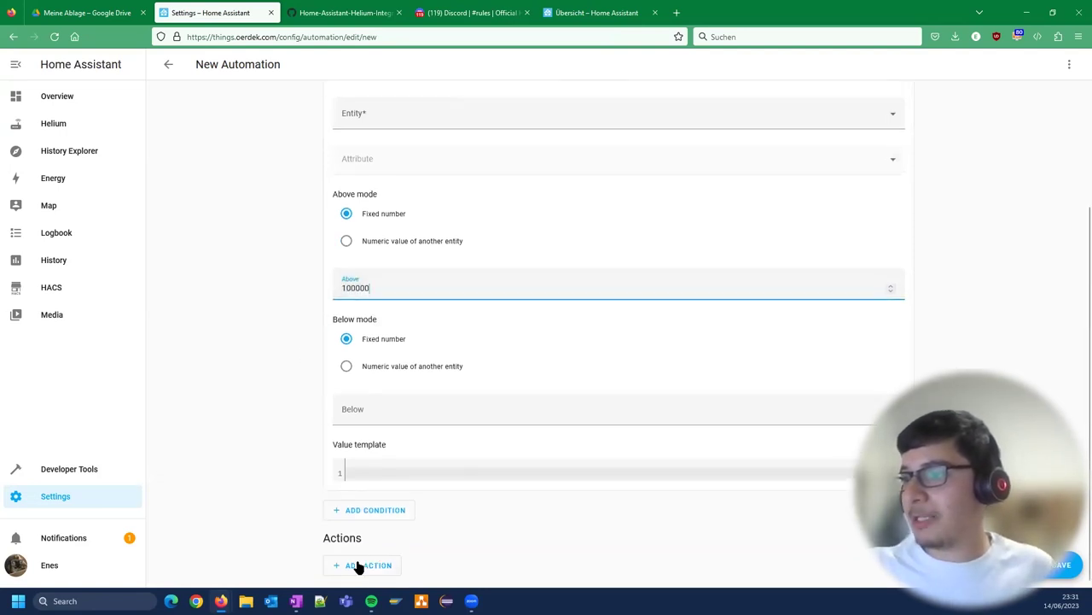
click(431, 561)
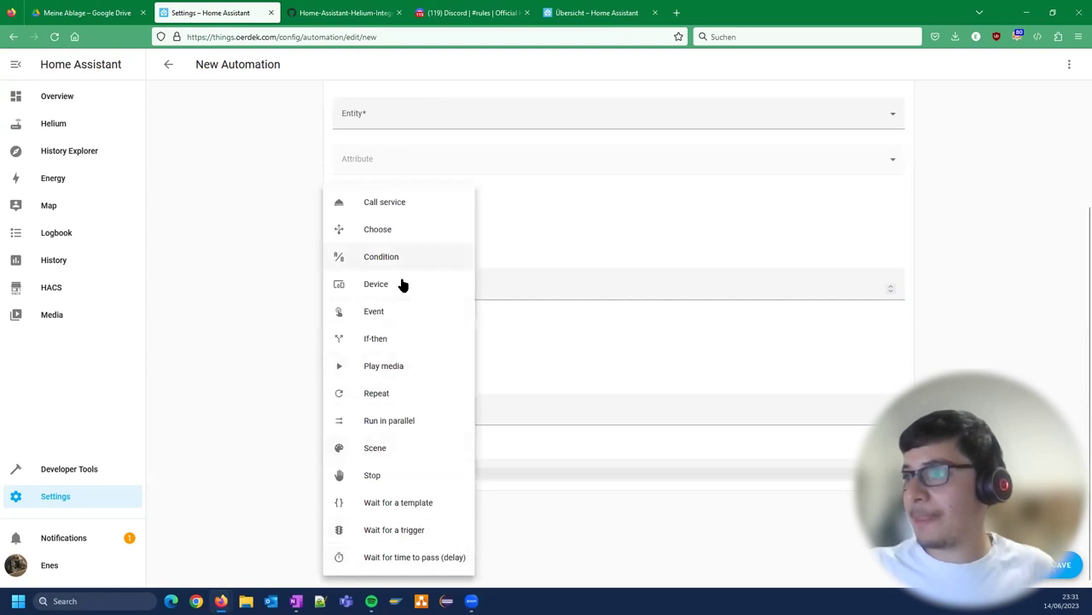
click(819, 472)
text(Enes)
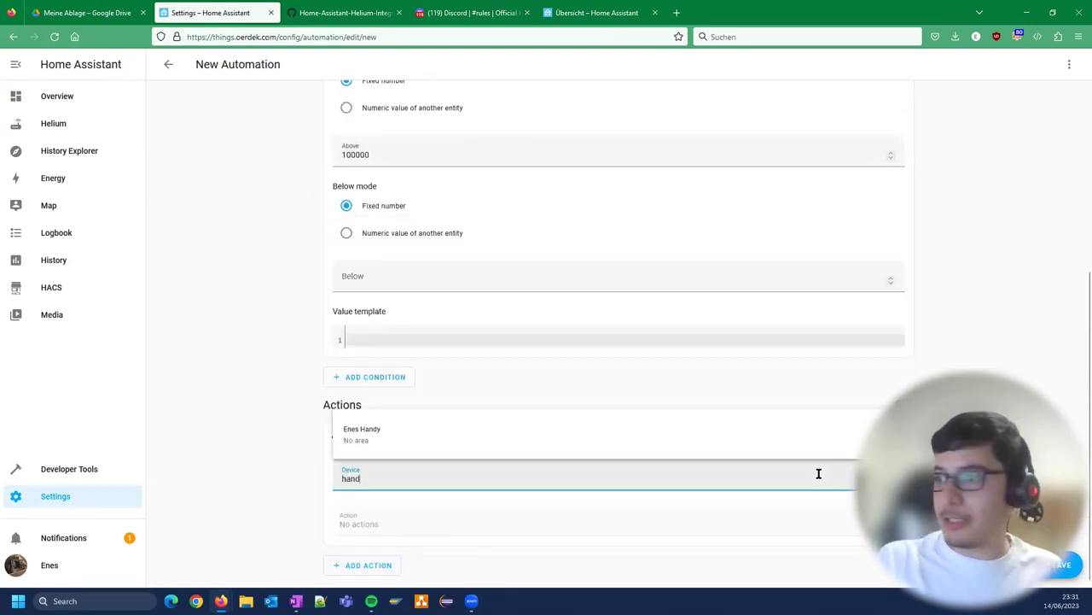
click(505, 438)
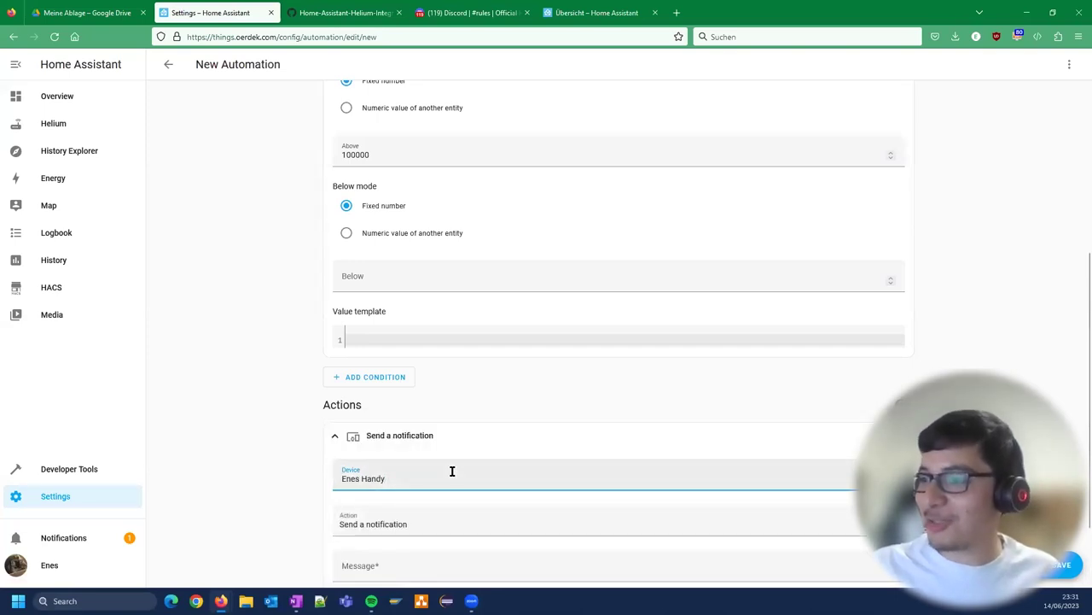
Step: Set the notification message to "IOT reached 100k" and try to save the automation under the name New Automation
scroll(422, 508, down, 1)
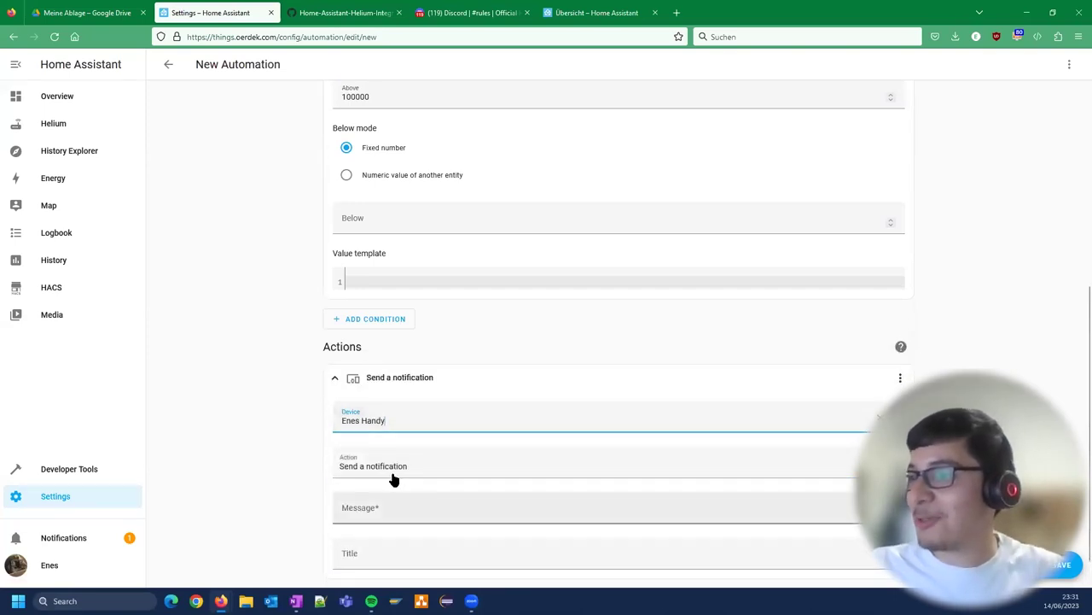
click(382, 506)
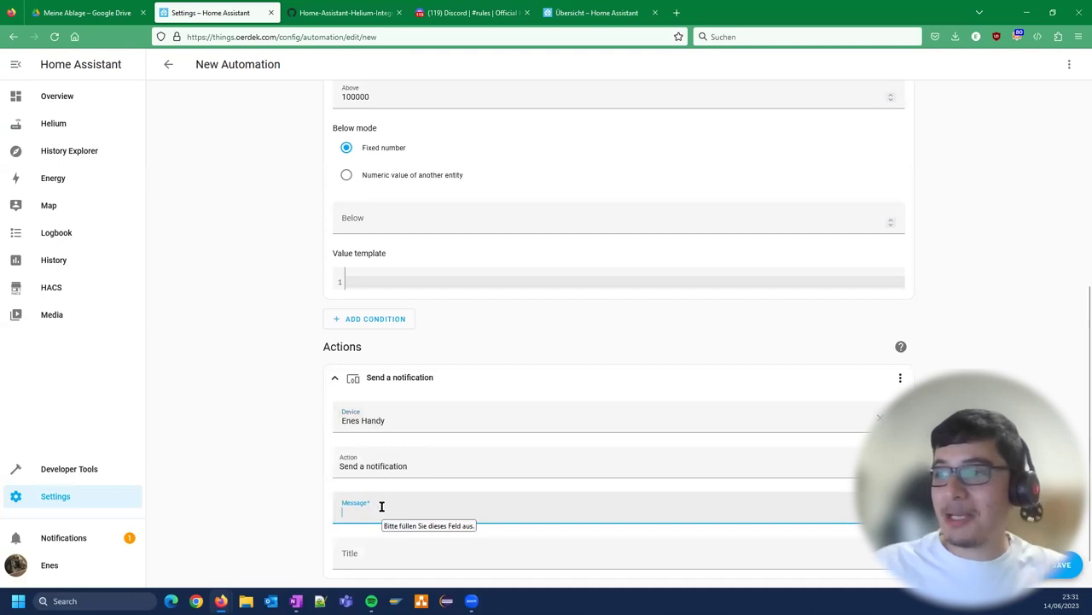
text(IOT reached 100k)
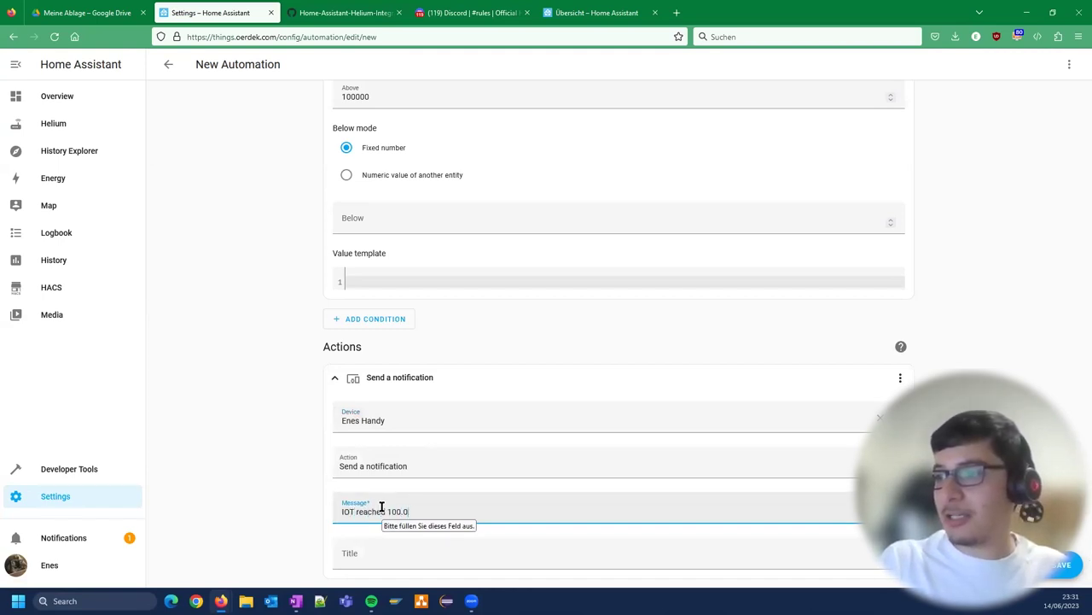
click(372, 551)
scroll(468, 521, down, 1)
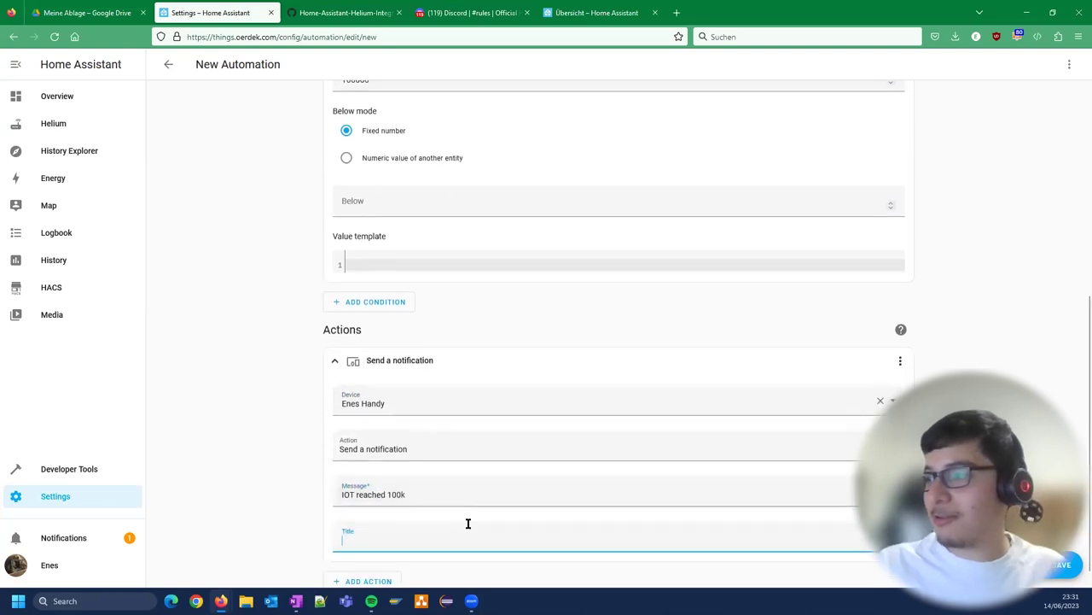
click(1042, 580)
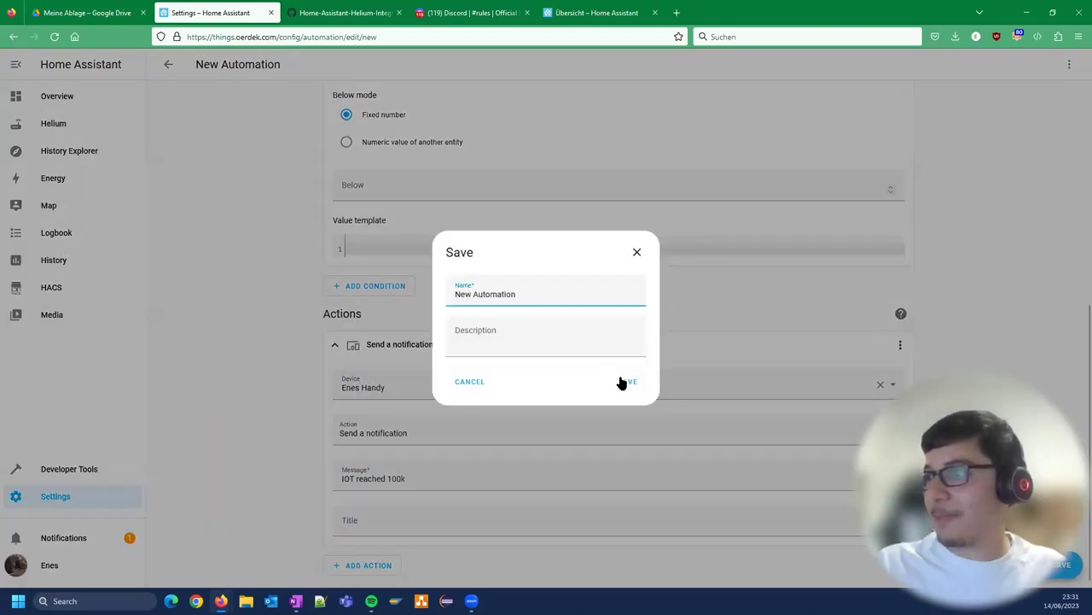
click(620, 381)
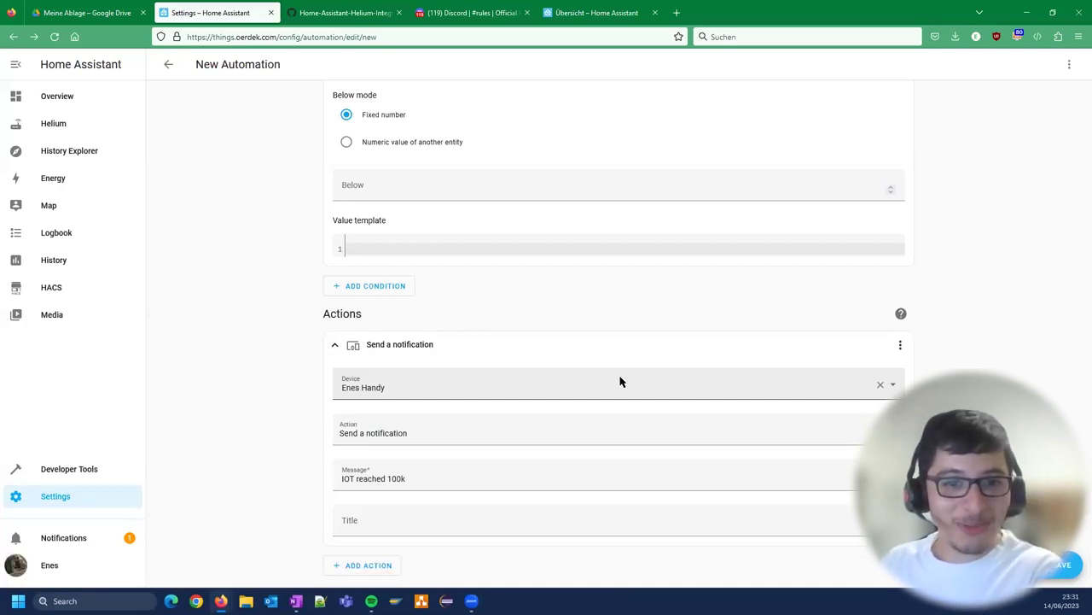
Step: Review the Helium dashboard's wallet, staking and reward cards, including the wallet cards in the Test Hotspots view
click(53, 122)
scroll(558, 385, down, 2)
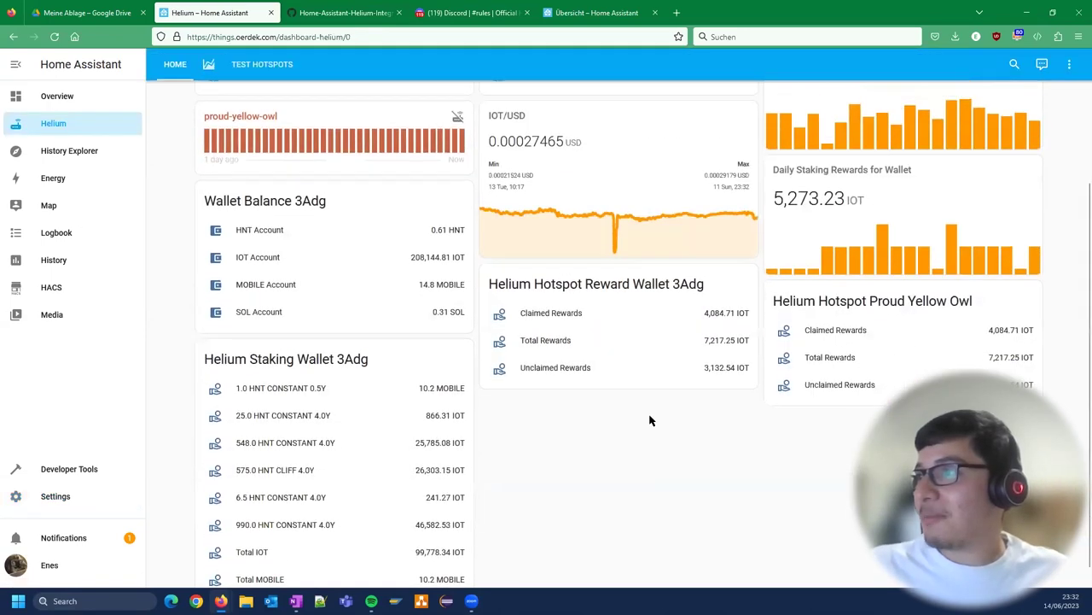
scroll(650, 420, up, 3)
scroll(625, 388, down, 1)
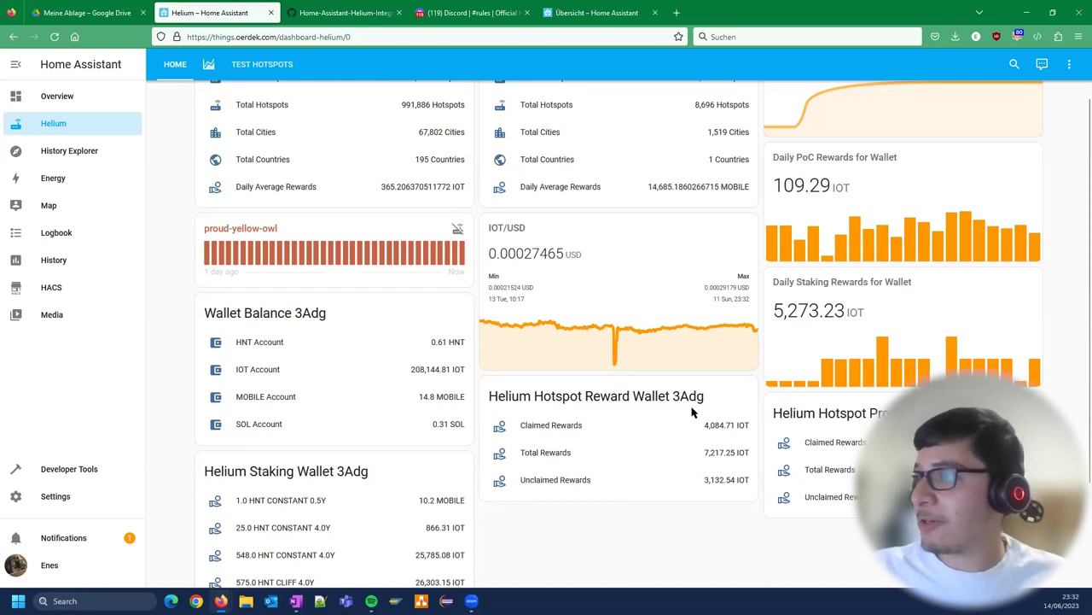
click(258, 70)
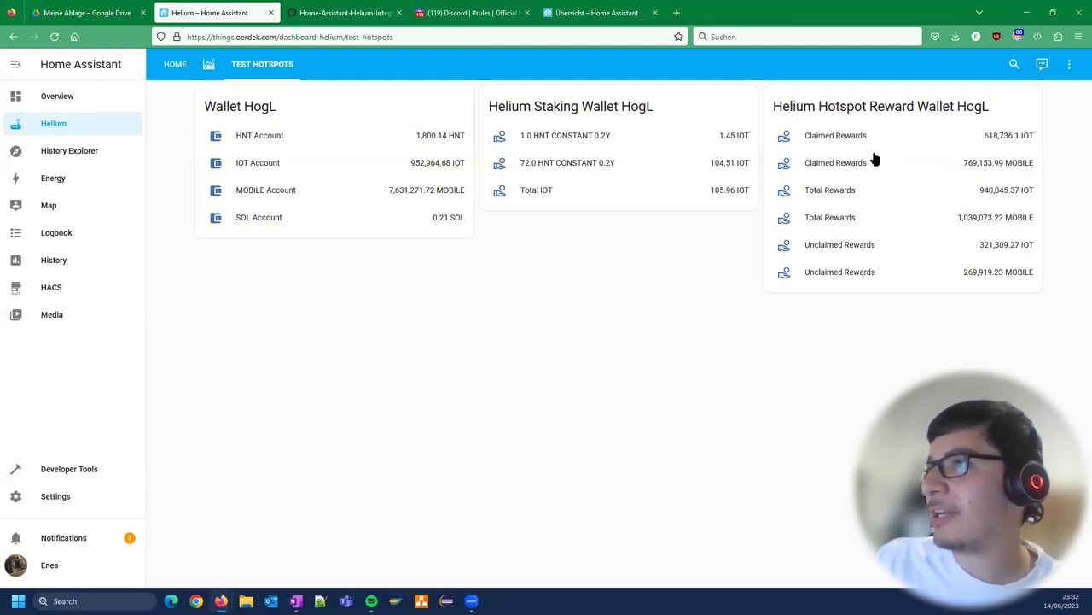
Step: Open the device list of the second Helium Integration entry and look through its hotspots and wallets
click(72, 508)
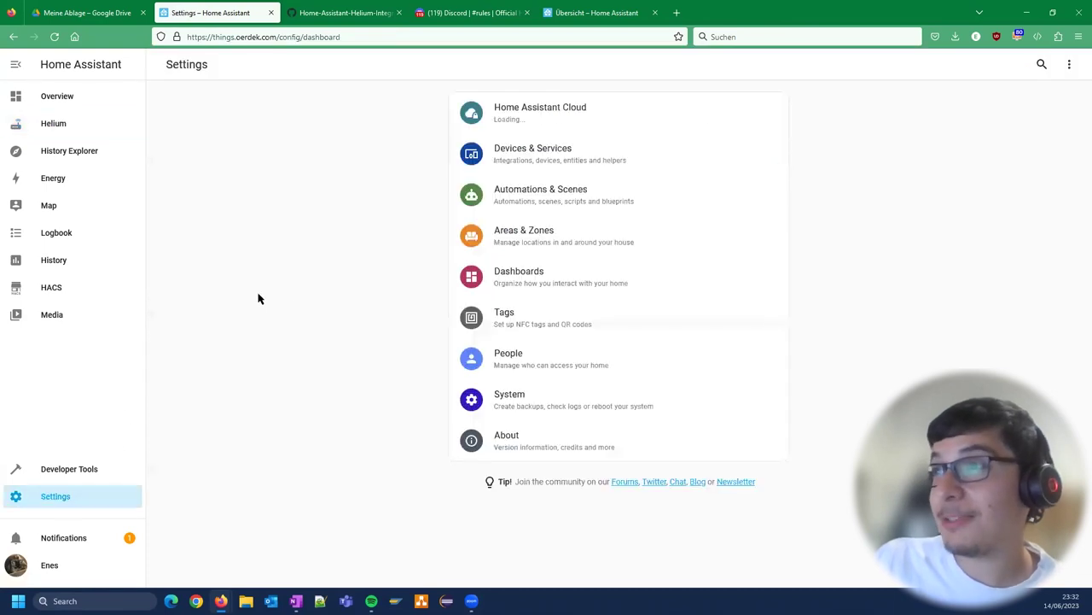
click(559, 155)
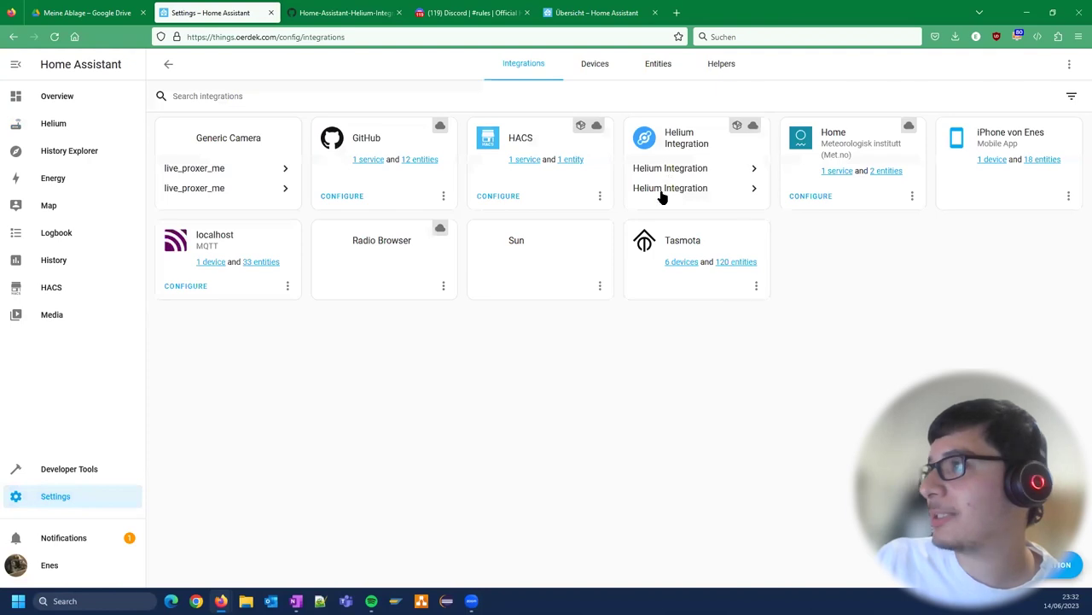
click(661, 189)
click(684, 173)
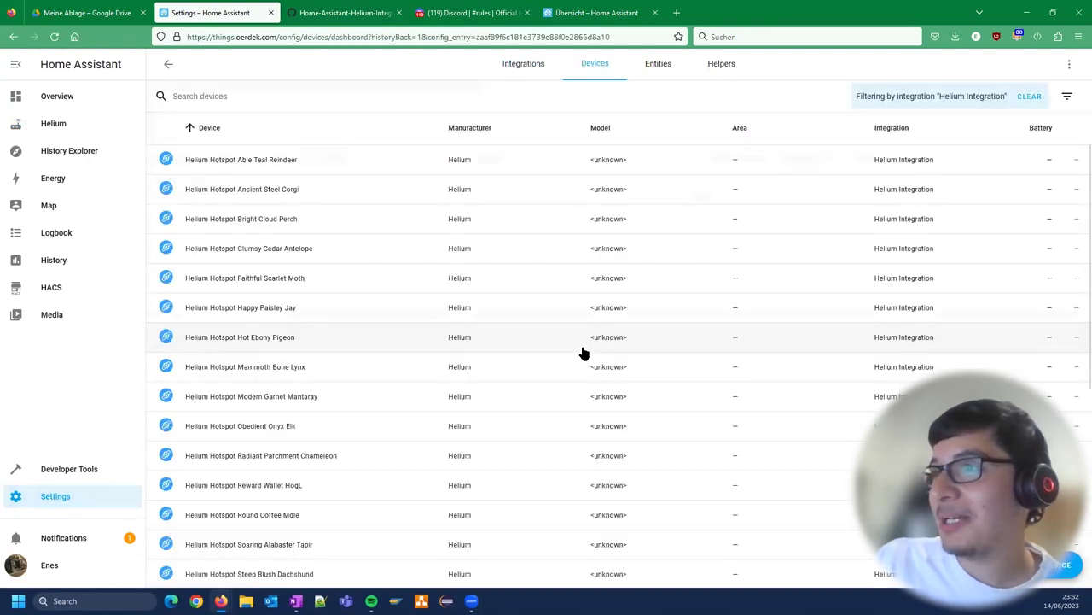
scroll(264, 236, down, 3)
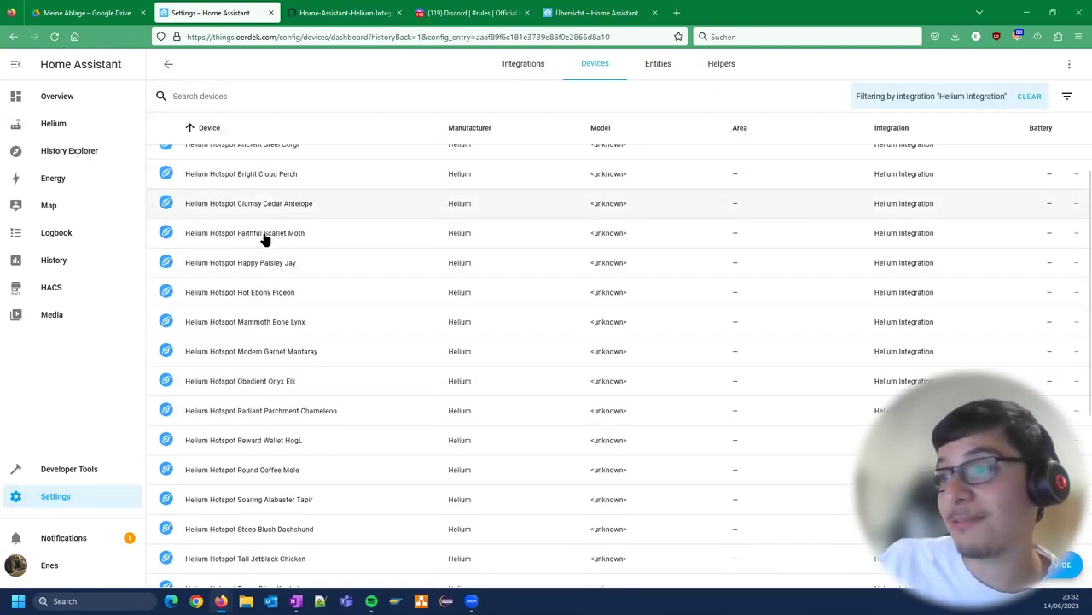
scroll(270, 310, down, 3)
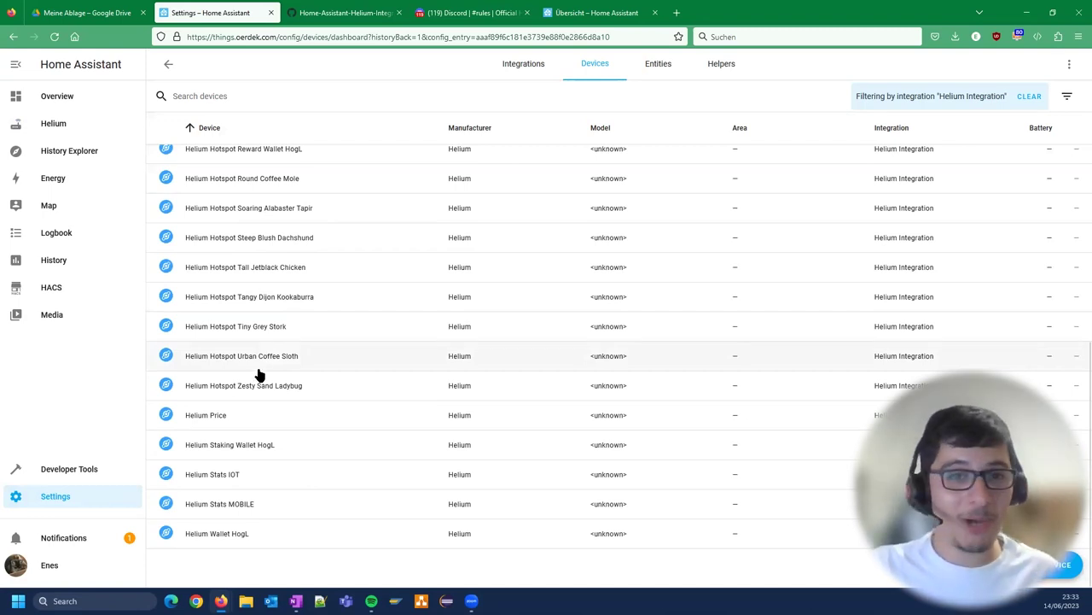
Step: Inspect the sensors of the Helium Staking Wallet HogL and Helium Hotspot Reward Wallet HogL devices, returning to the device list
click(252, 450)
click(166, 64)
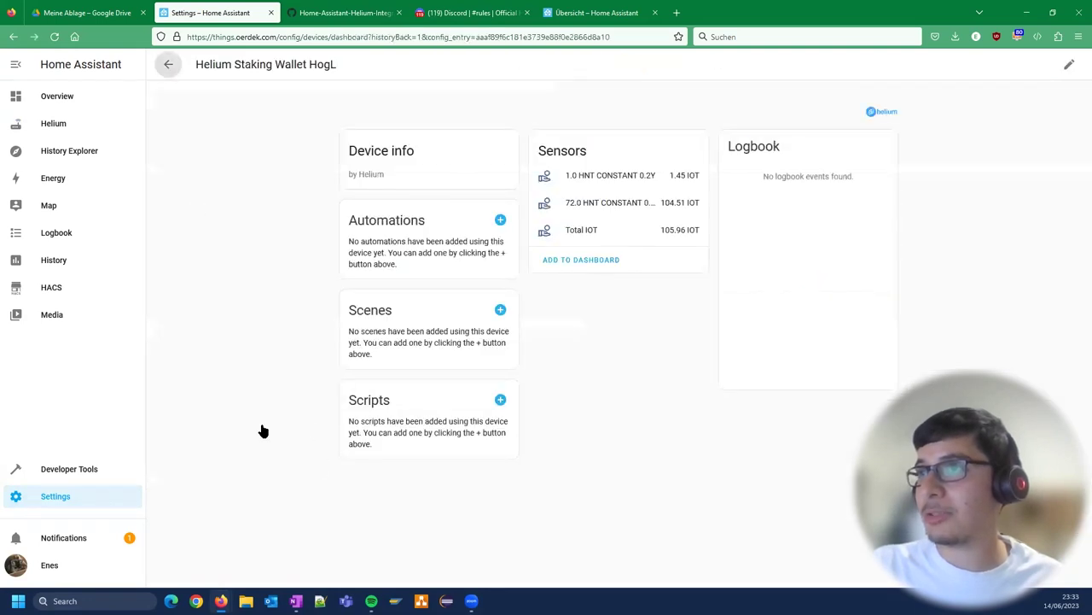
scroll(231, 316, up, 2)
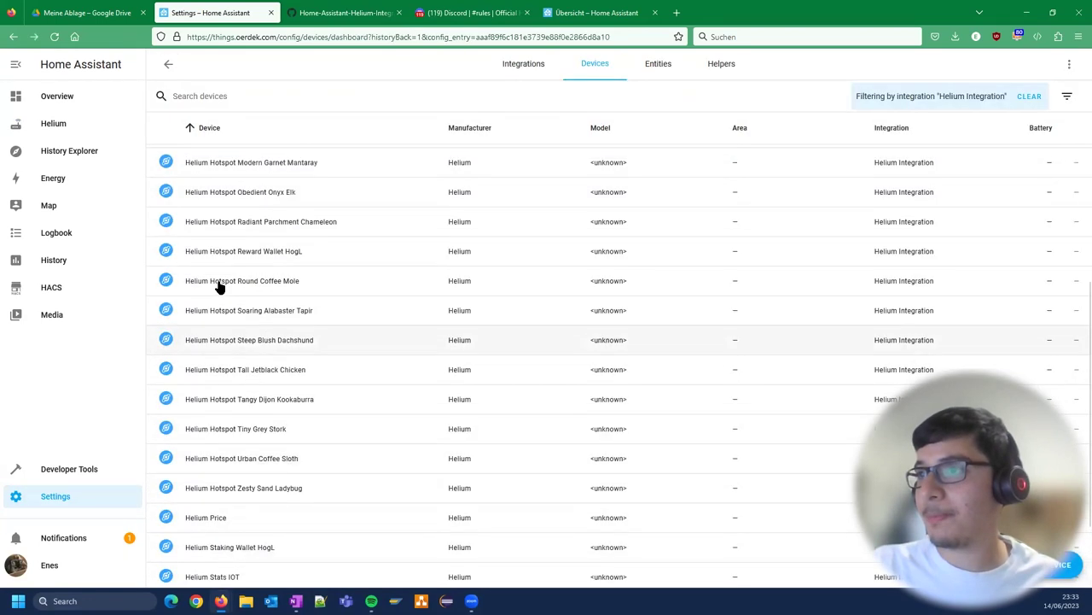
click(287, 251)
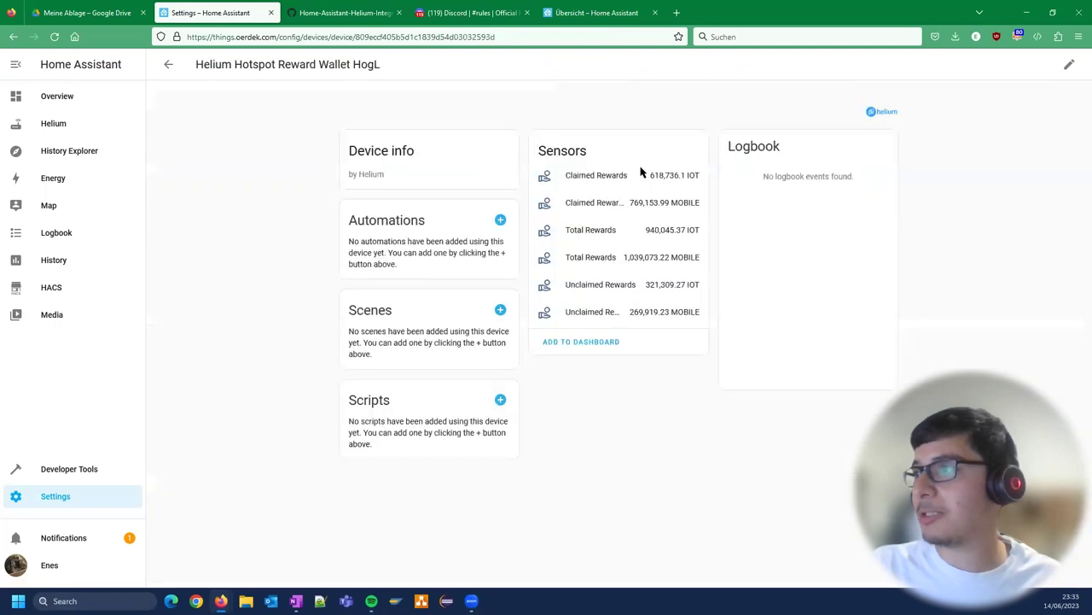
click(169, 66)
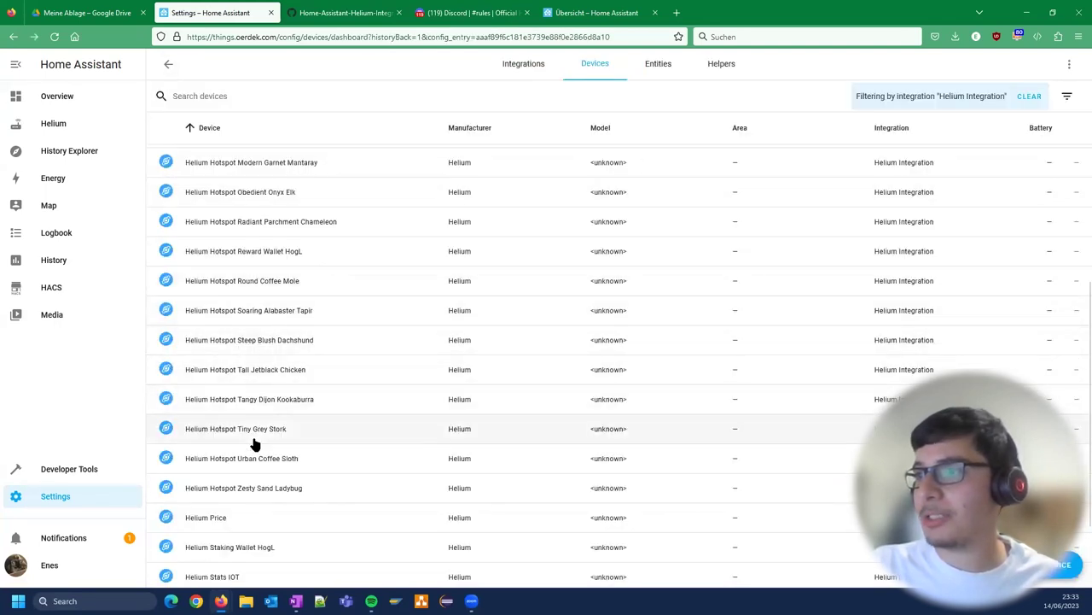
click(253, 373)
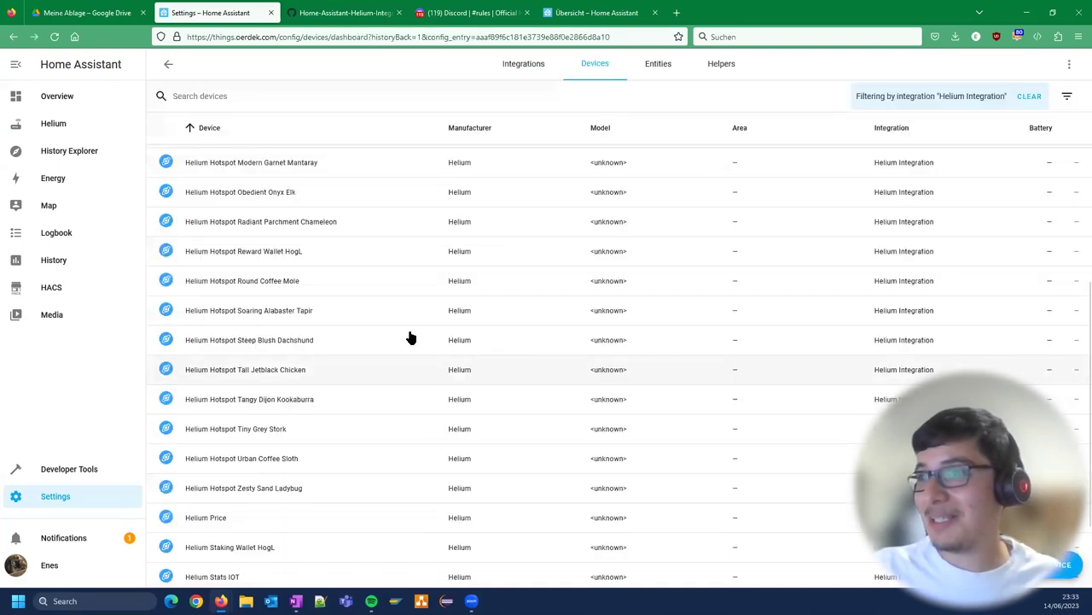
scroll(410, 336, down, 5)
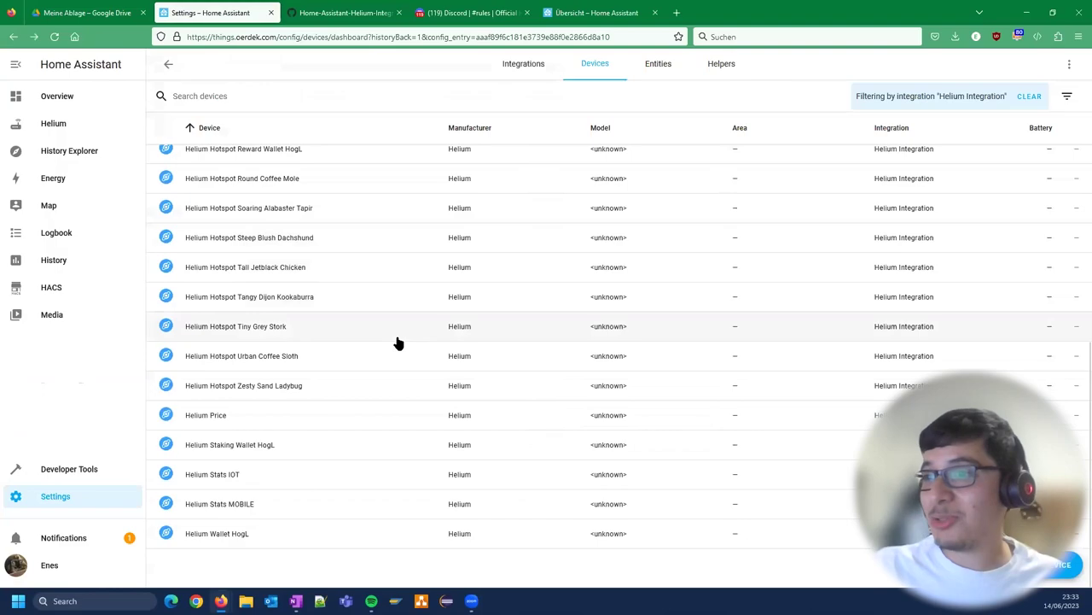
Step: Return to the Helium dashboard and look up the entry price of cloud servers on the Hetzner website
click(45, 126)
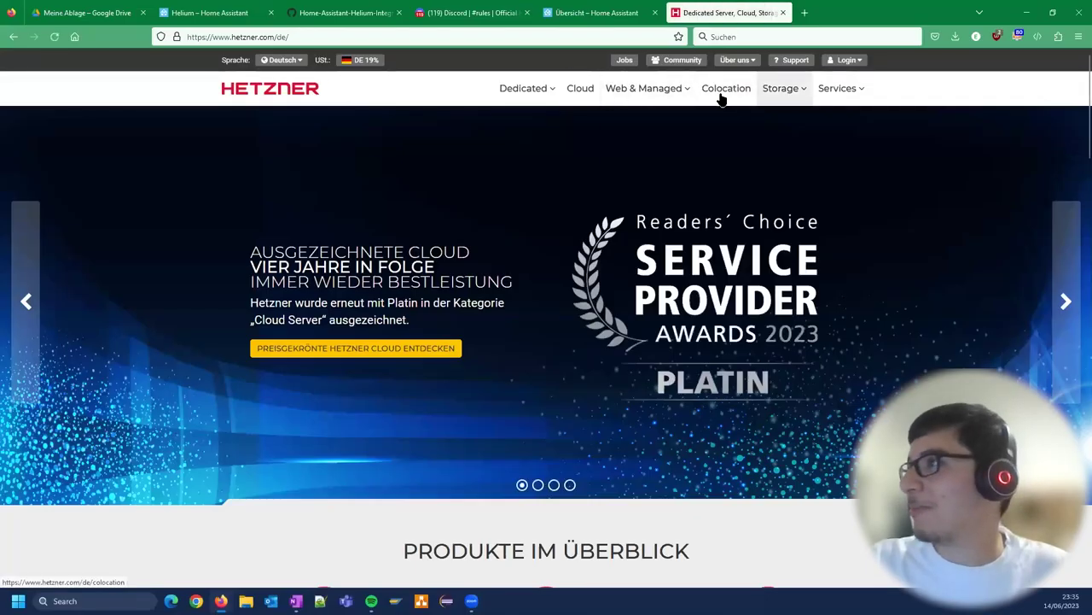
click(585, 92)
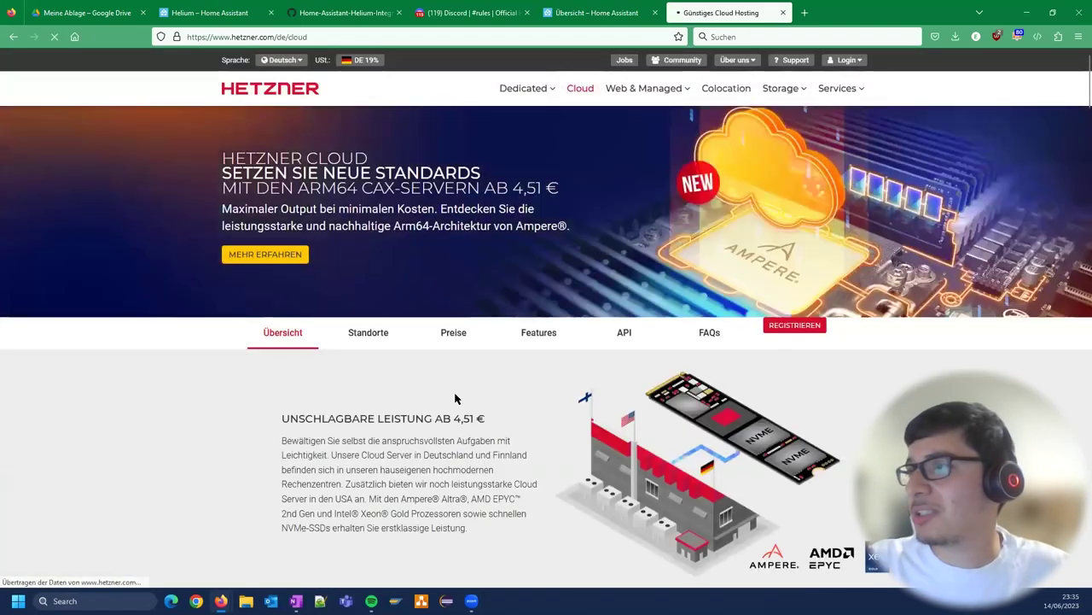
scroll(457, 406, down, 6)
scroll(527, 211, up, 8)
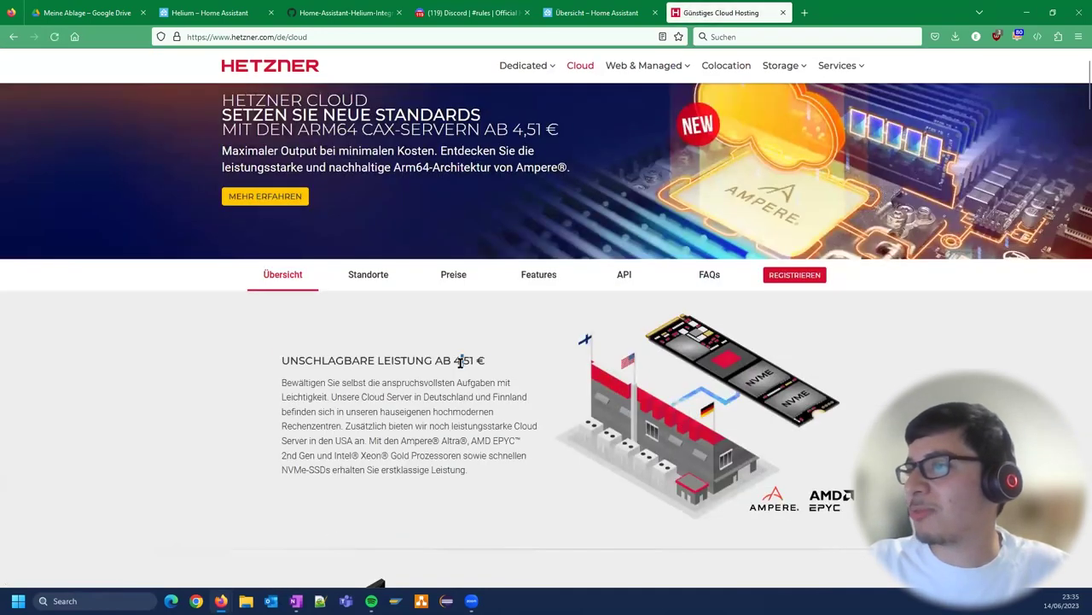
triple_click(461, 362)
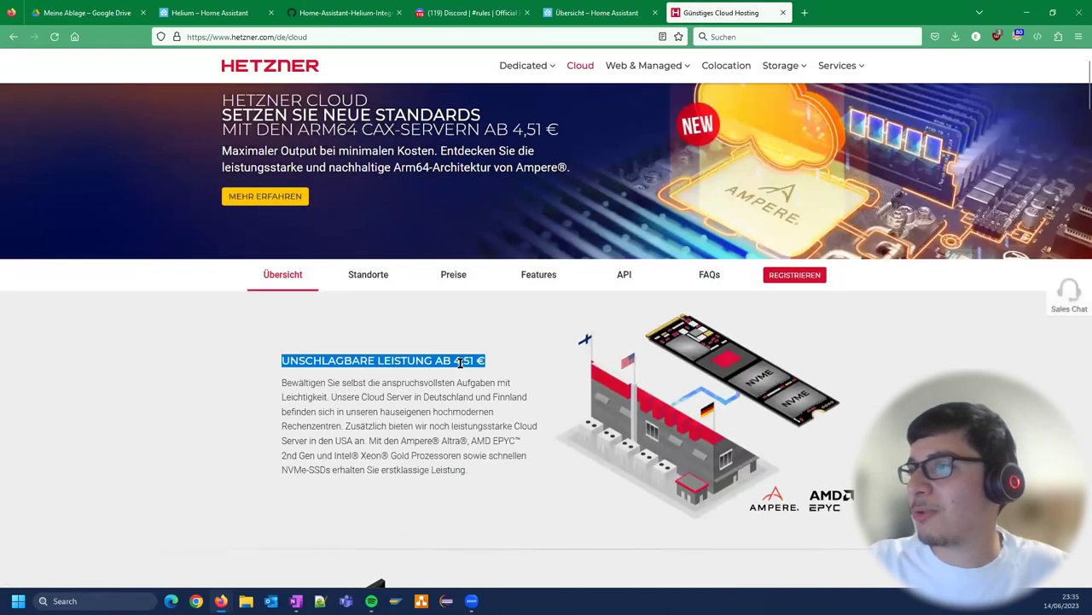
Step: Look over the Home Assistant demo dashboard and point out the https prefix in the Helium dashboard's address
click(598, 12)
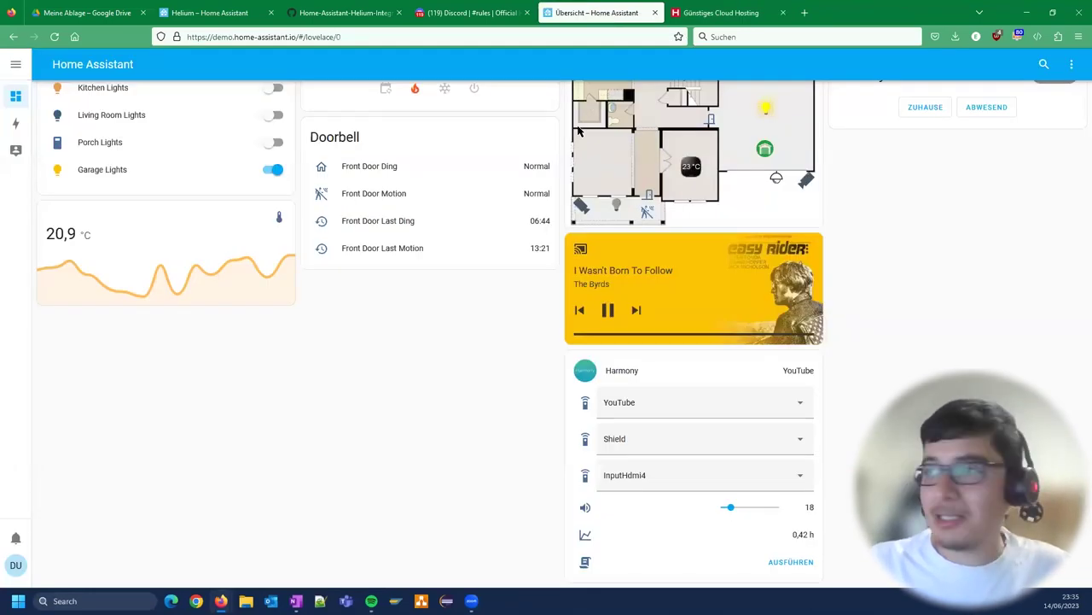
scroll(490, 356, up, 3)
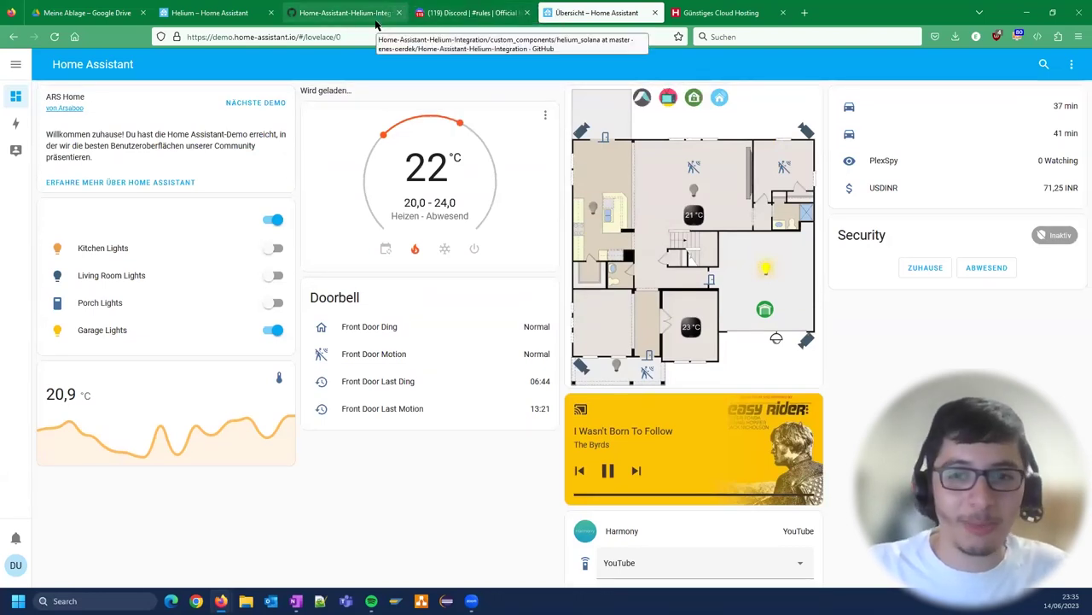
key(ctrl+2)
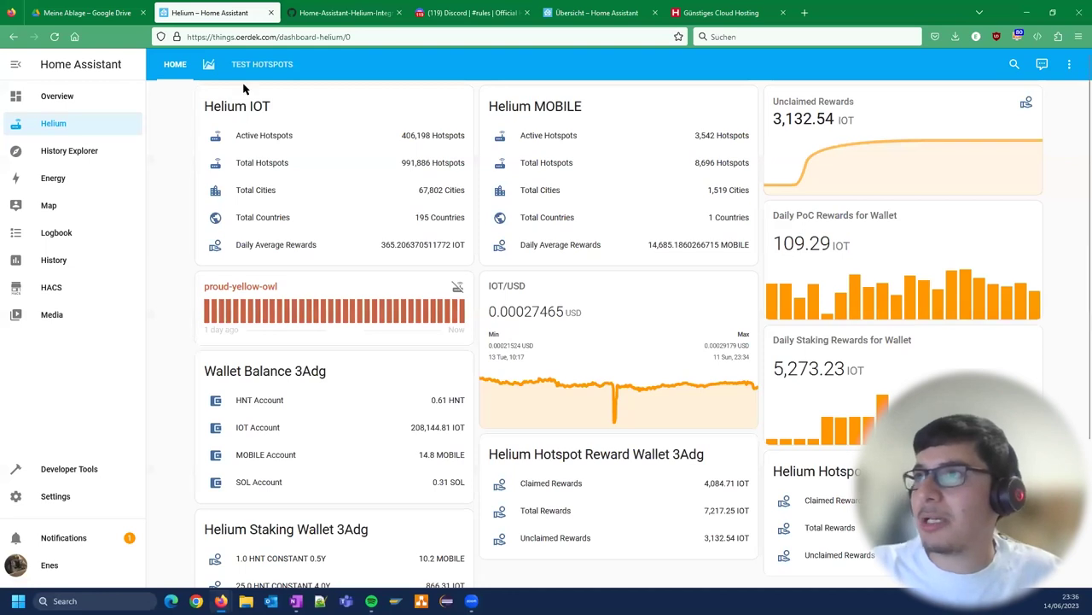
double_click(178, 36)
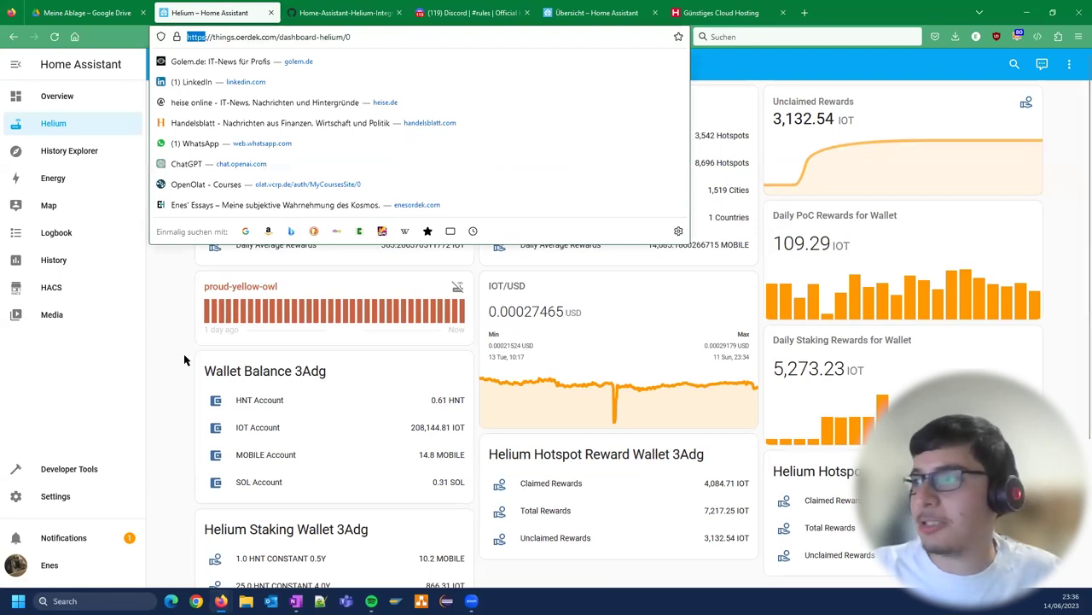
click(184, 360)
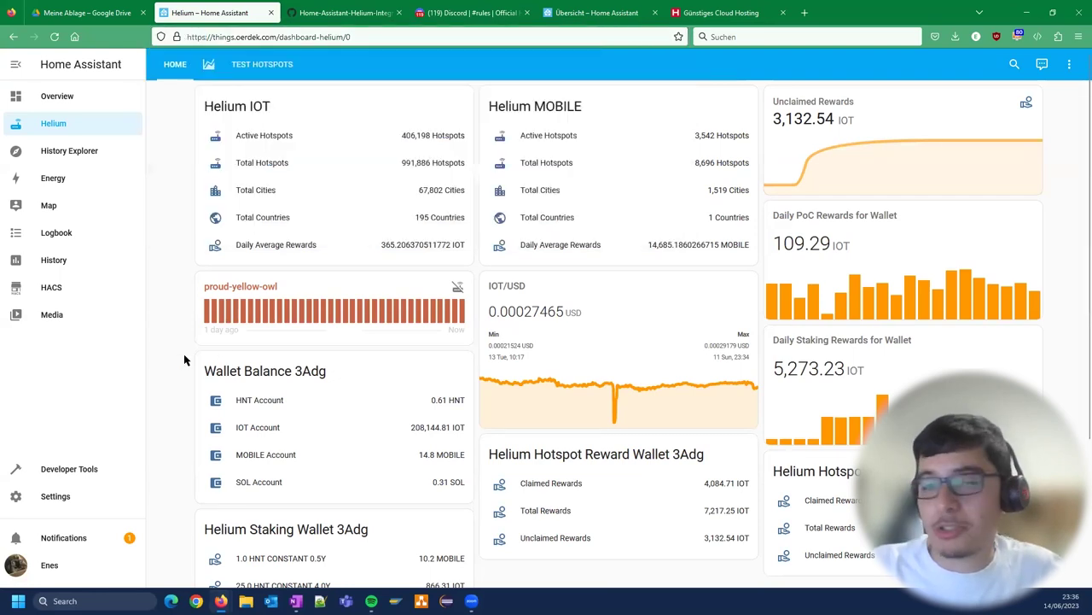
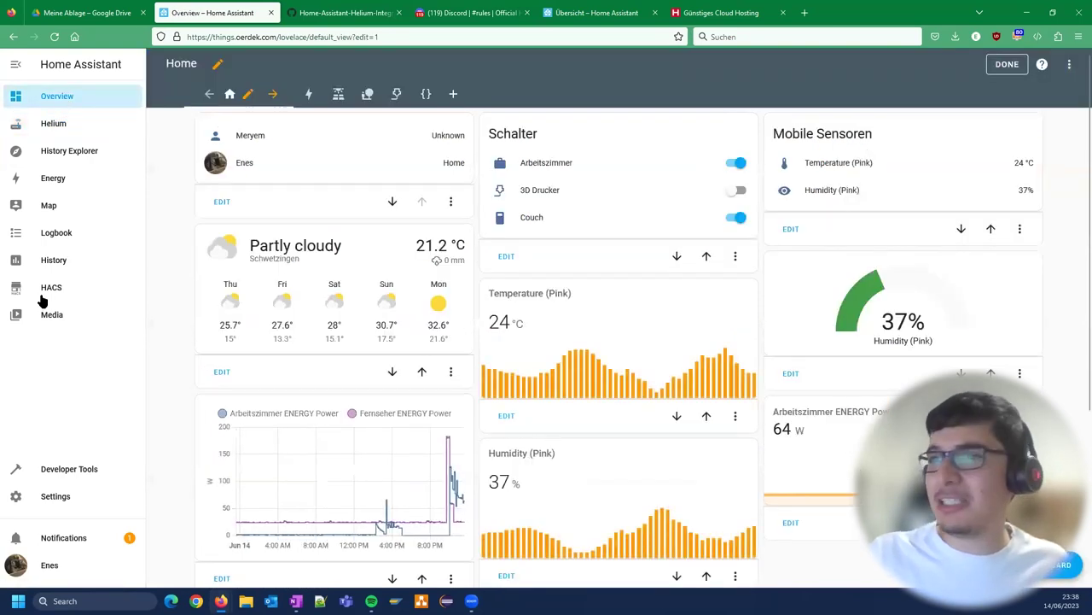
Step: Open the frontend section of the Home Assistant Community Store and look through its cards
click(46, 293)
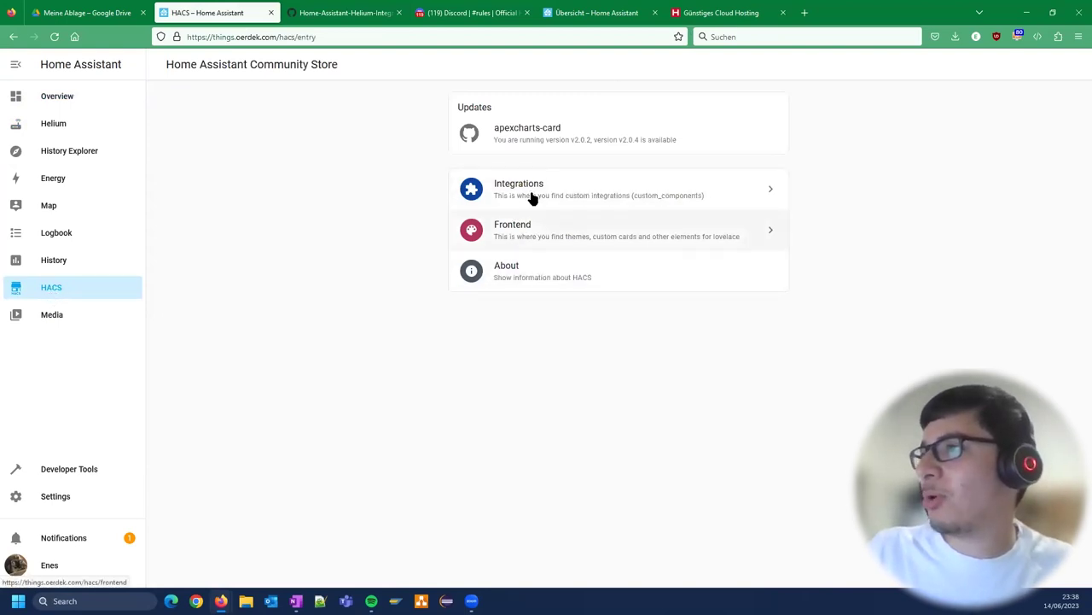
click(528, 238)
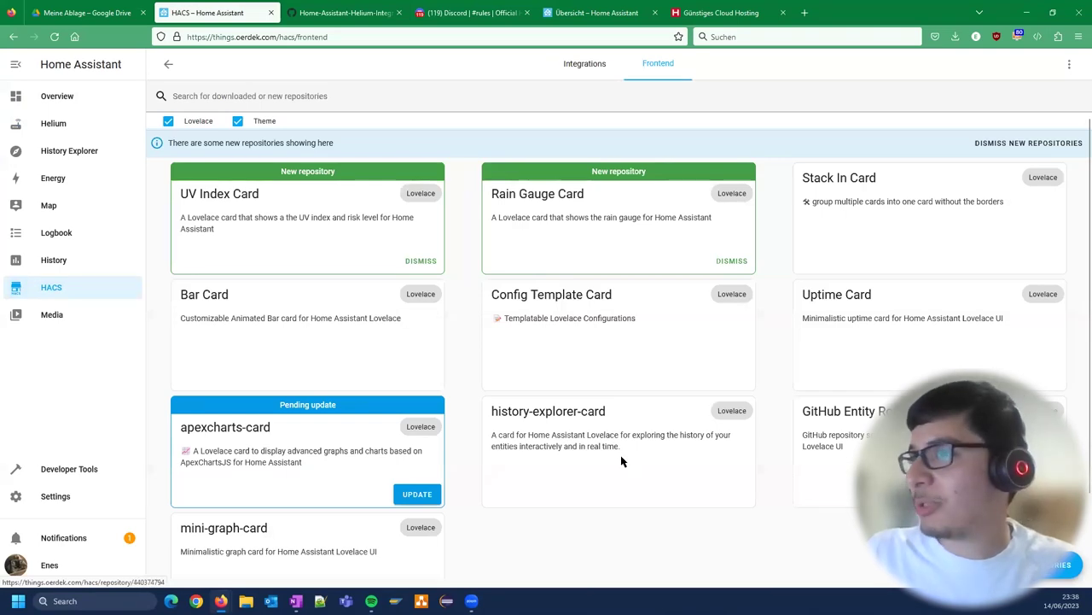
scroll(610, 458, down, 1)
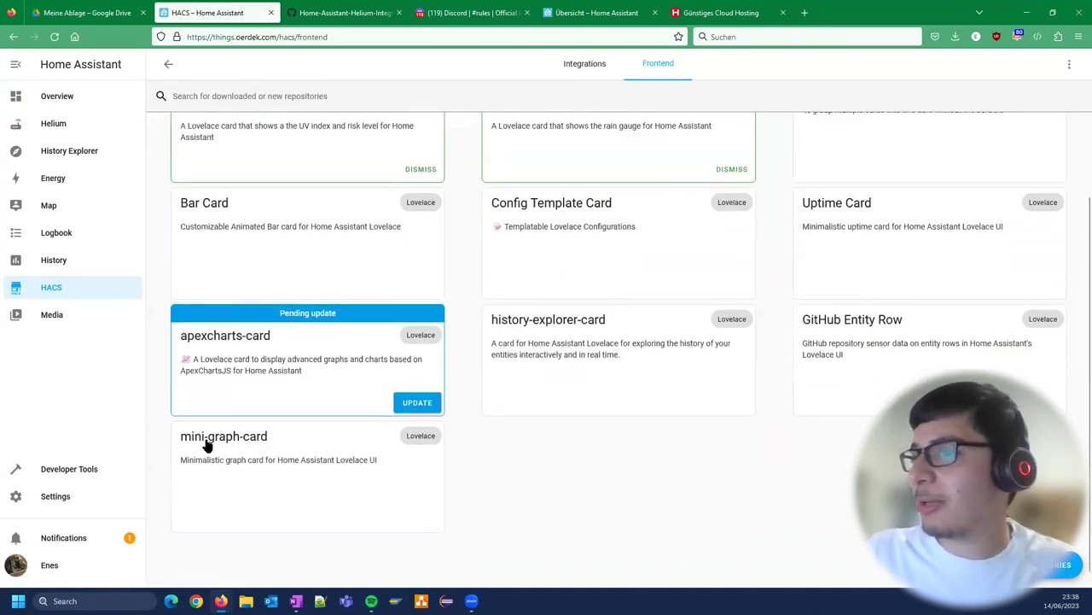
Step: Examine the preview and install notes of mini-graph-card, returning to the frontend list
click(415, 439)
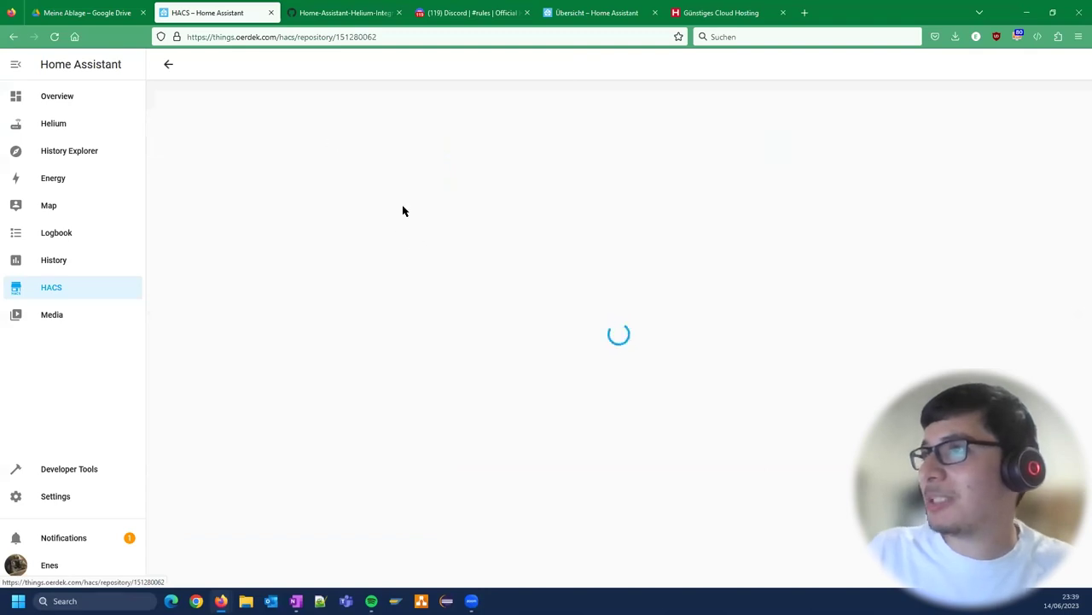
scroll(624, 297, down, 1)
scroll(668, 300, down, 3)
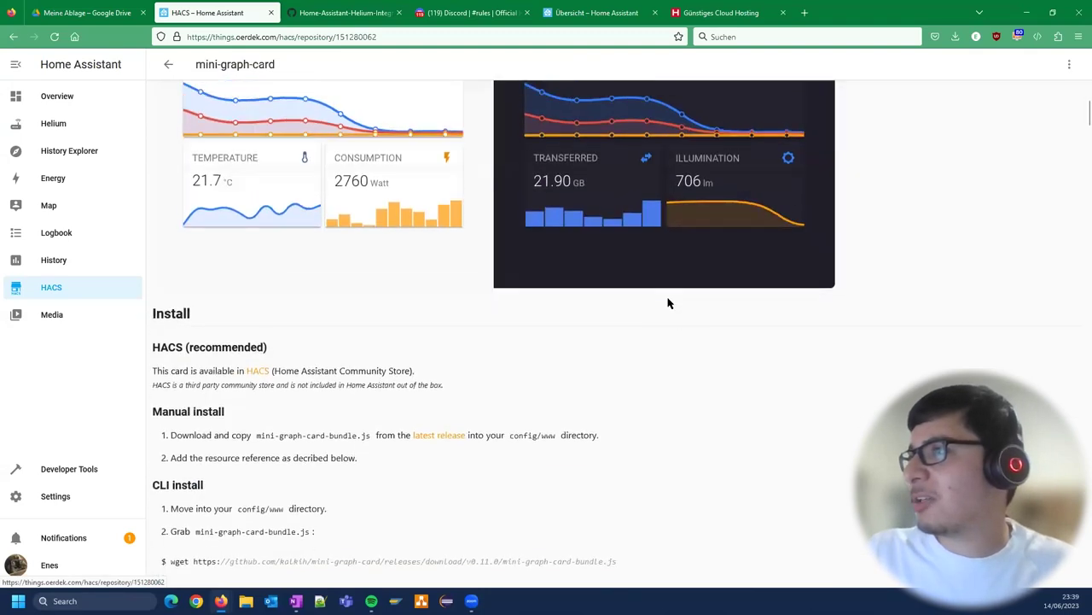
scroll(168, 345, up, 2)
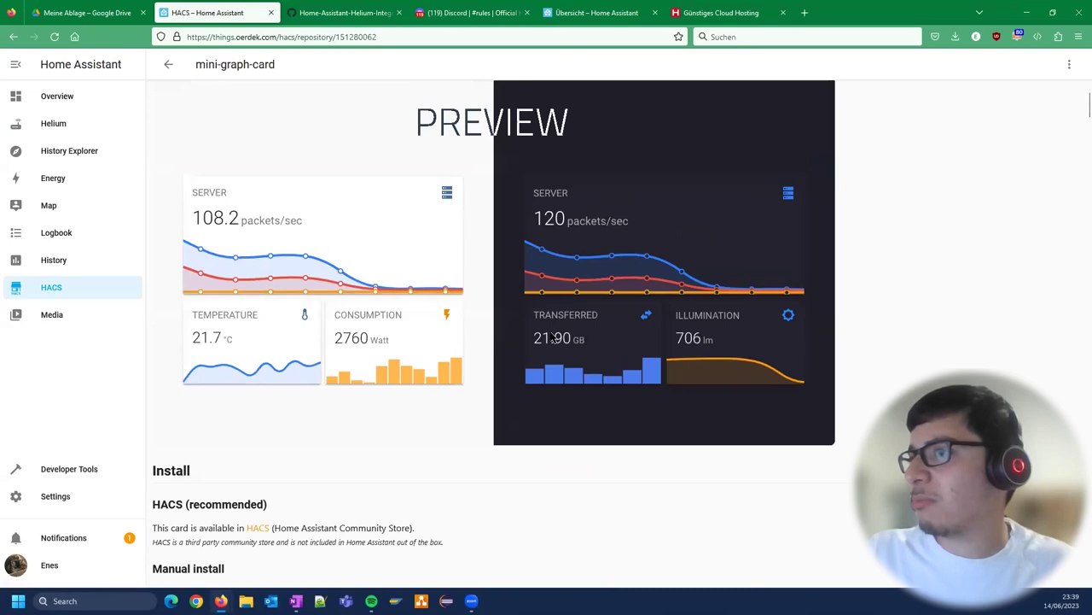
scroll(553, 339, down, 3)
scroll(353, 162, up, 4)
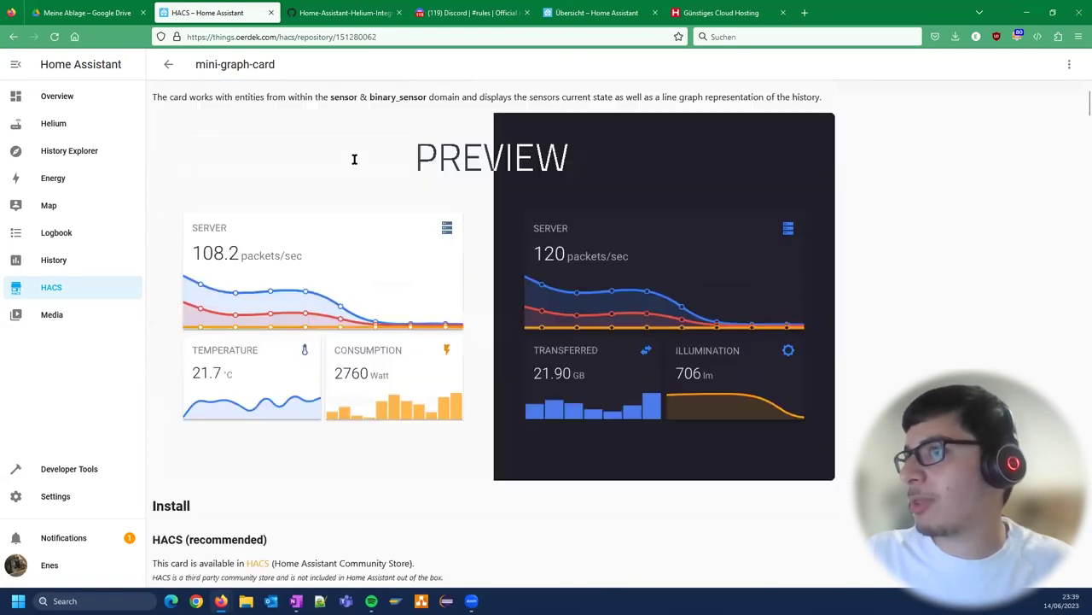
click(167, 69)
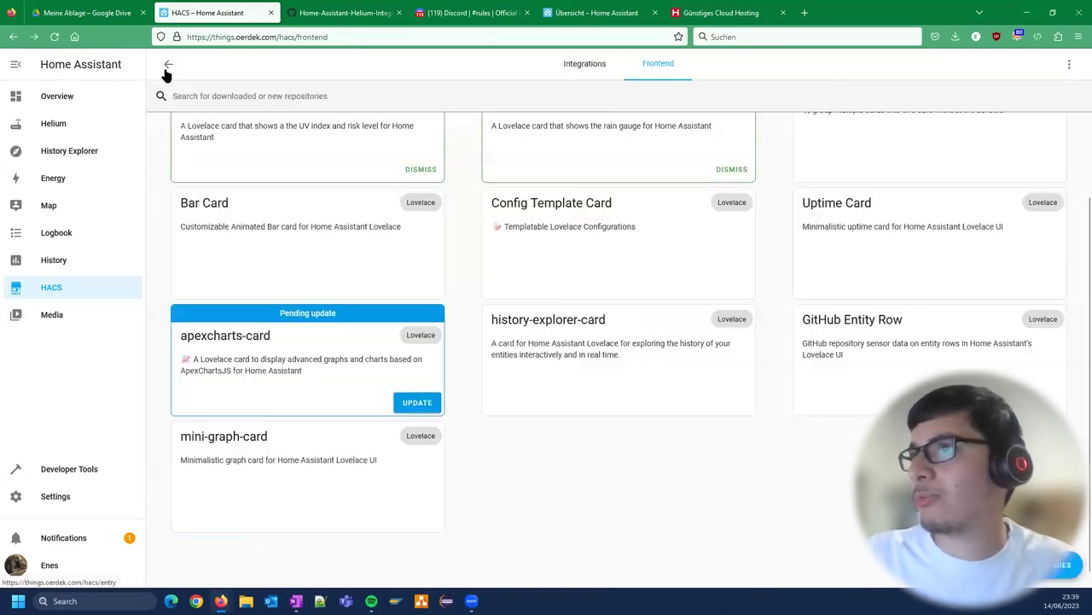
Step: Search the HACS integration repositories for "helium", close the search and bring up the option for custom repositories
click(586, 69)
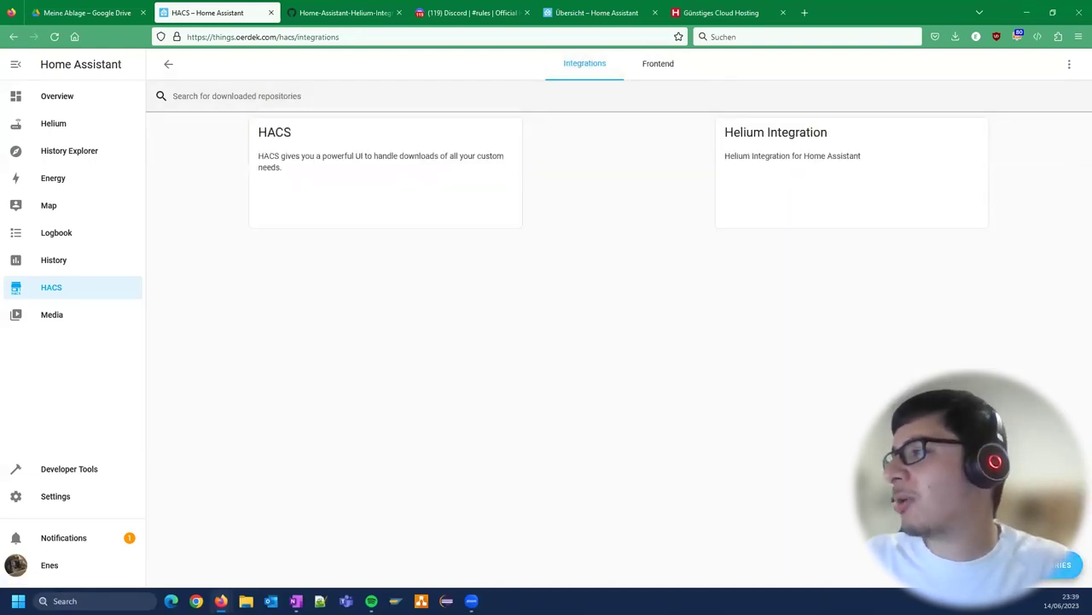
click(1058, 564)
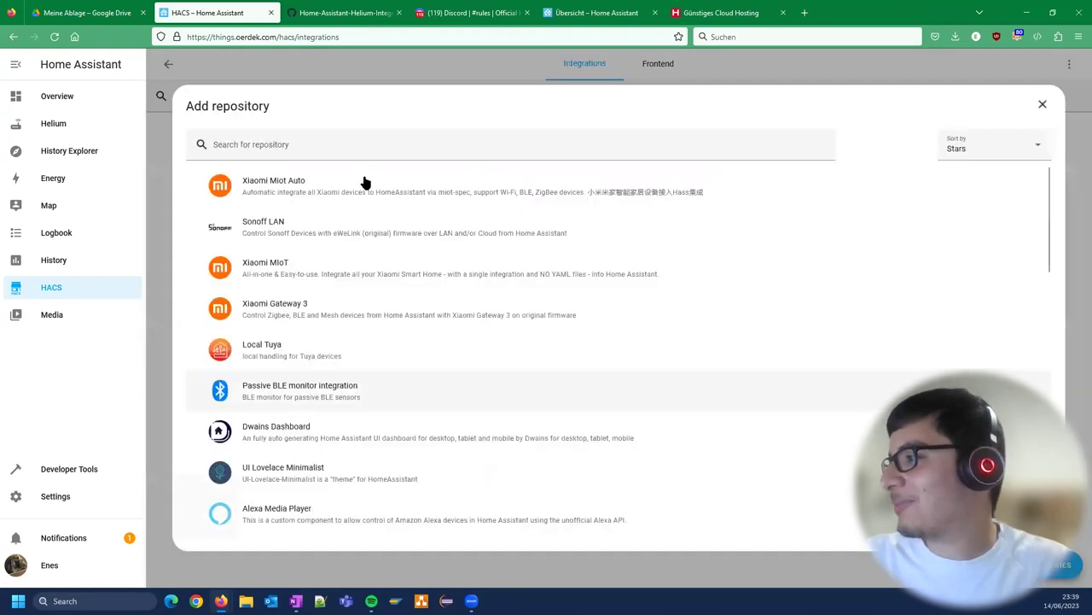
click(314, 146)
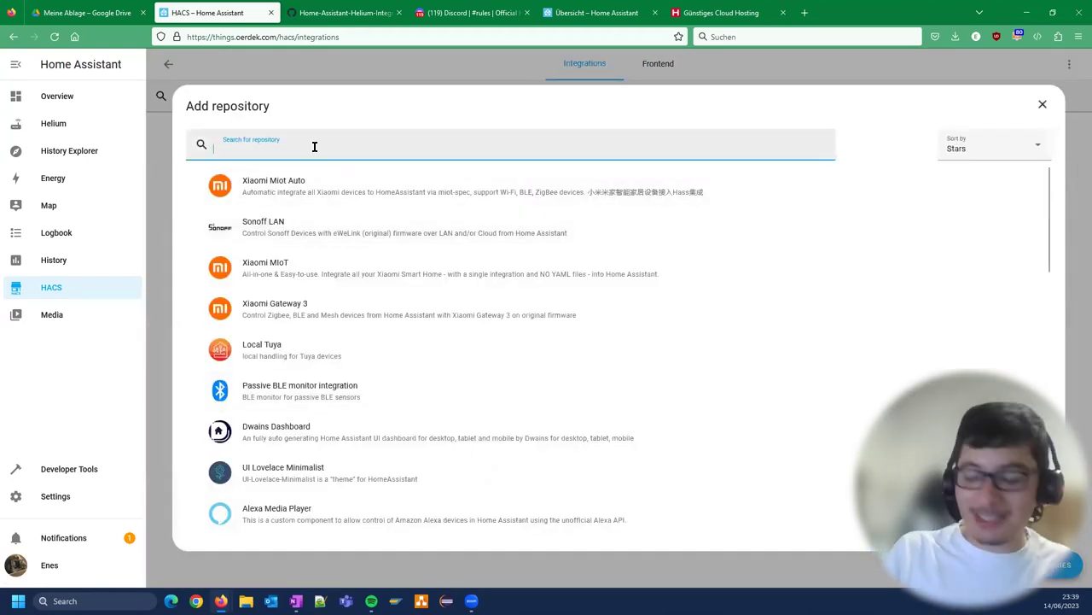
text(helium)
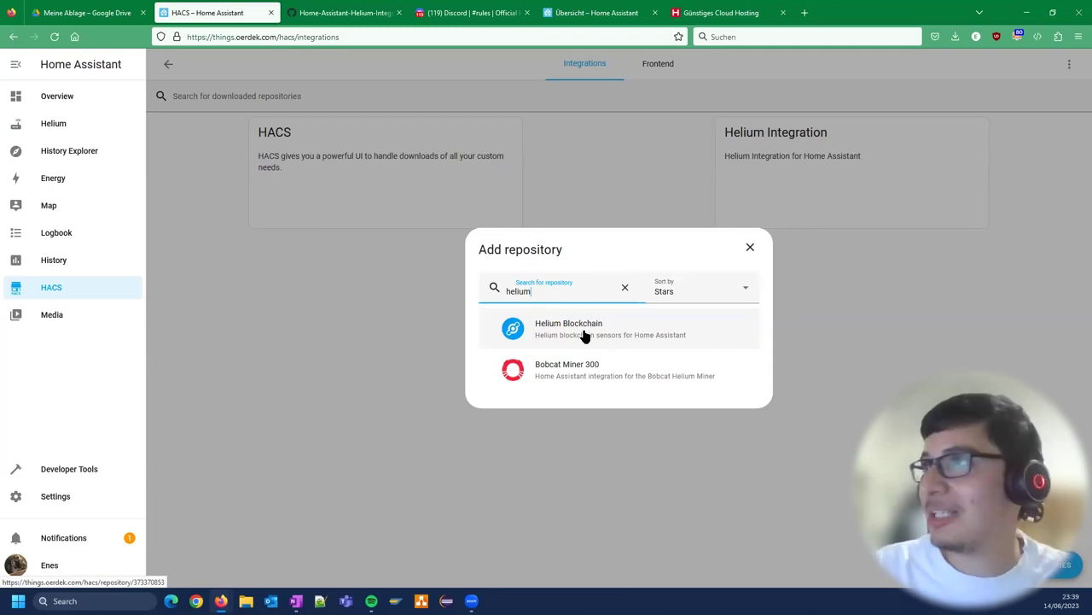
click(750, 247)
click(1069, 65)
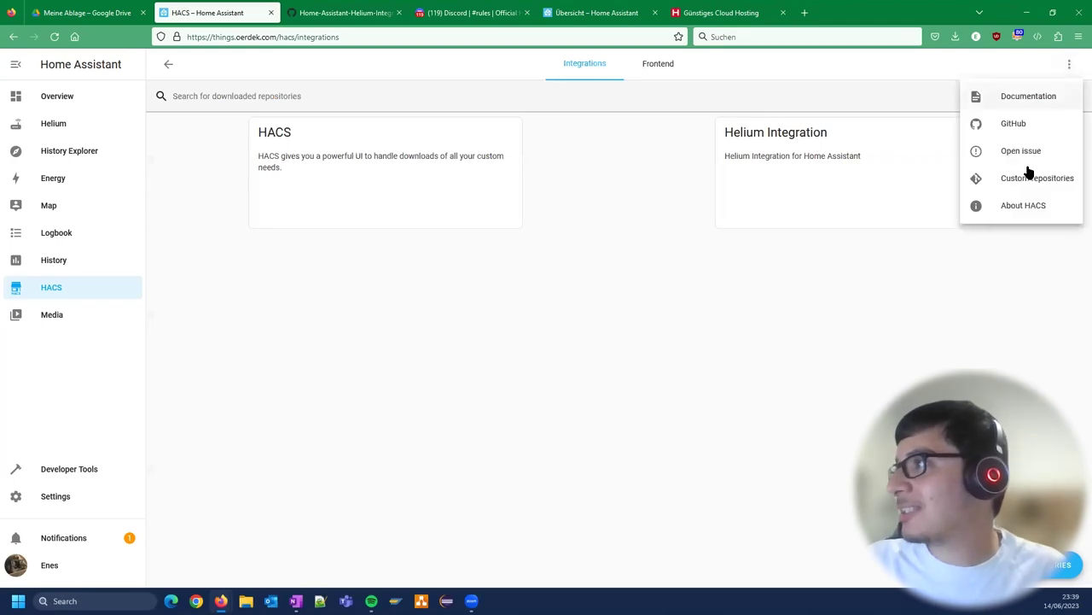
Step: Read the introduction in the README of the Home-Assistant-Helium-Integration repository on GitHub
click(307, 16)
scroll(350, 258, up, 2)
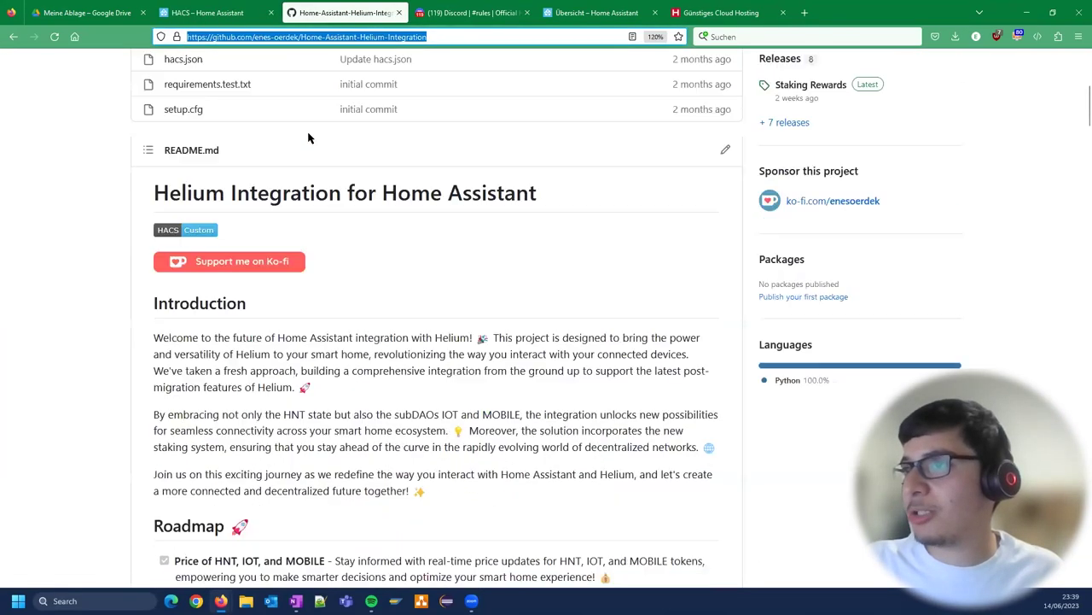
scroll(262, 211, down, 5)
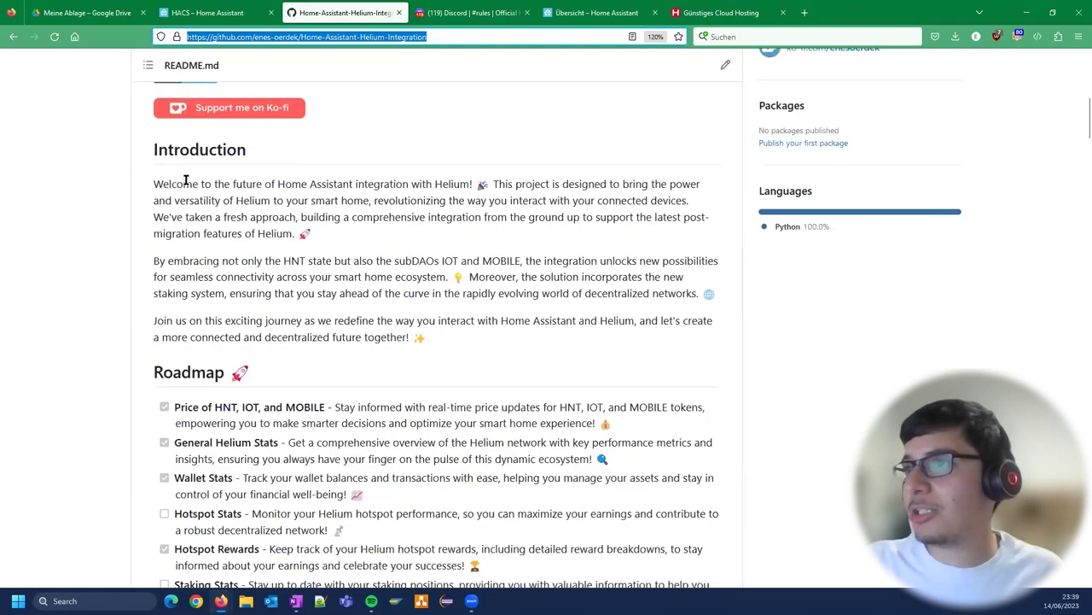
drag(185, 181, 293, 233)
click(430, 377)
Step: Read the README's installation instructions, highlighting the HACS prerequisite and the custom repository name and category Integration
scroll(359, 308, down, 15)
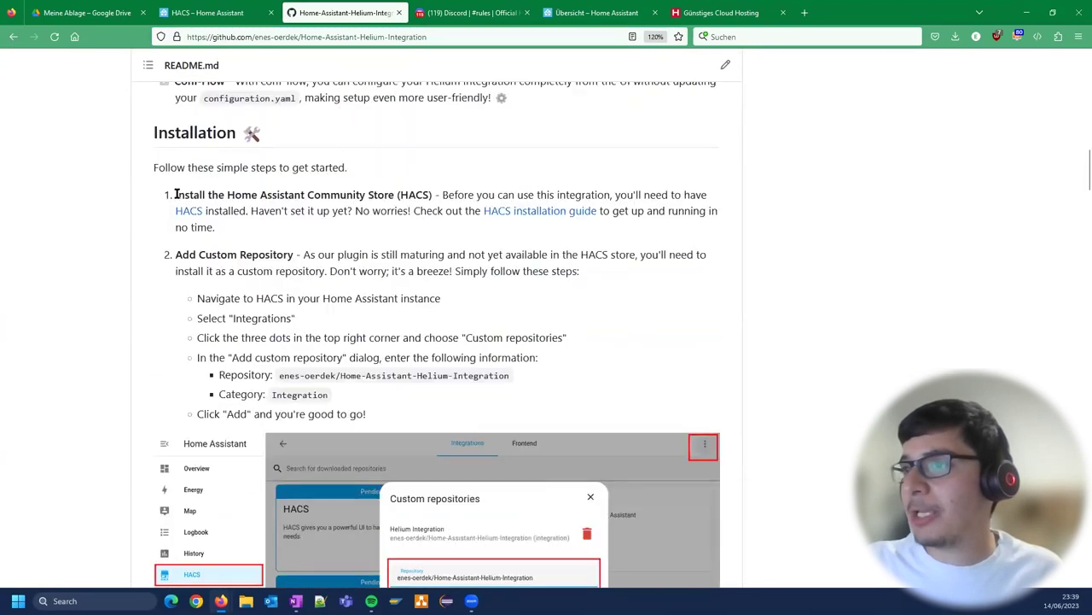
drag(174, 196, 327, 245)
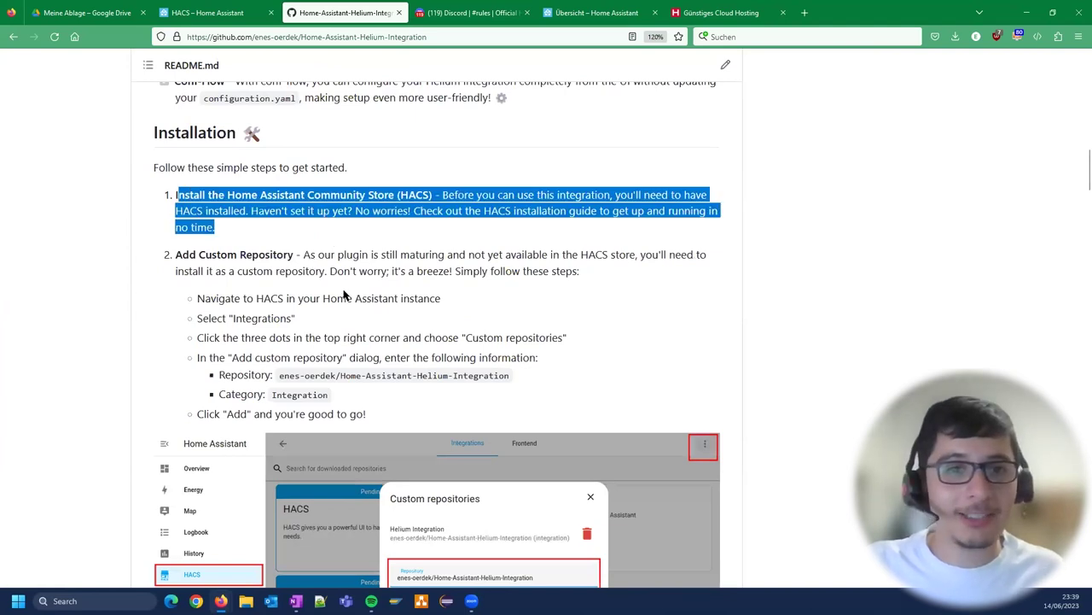
scroll(365, 315, down, 2)
drag(175, 183, 294, 188)
scroll(341, 379, down, 4)
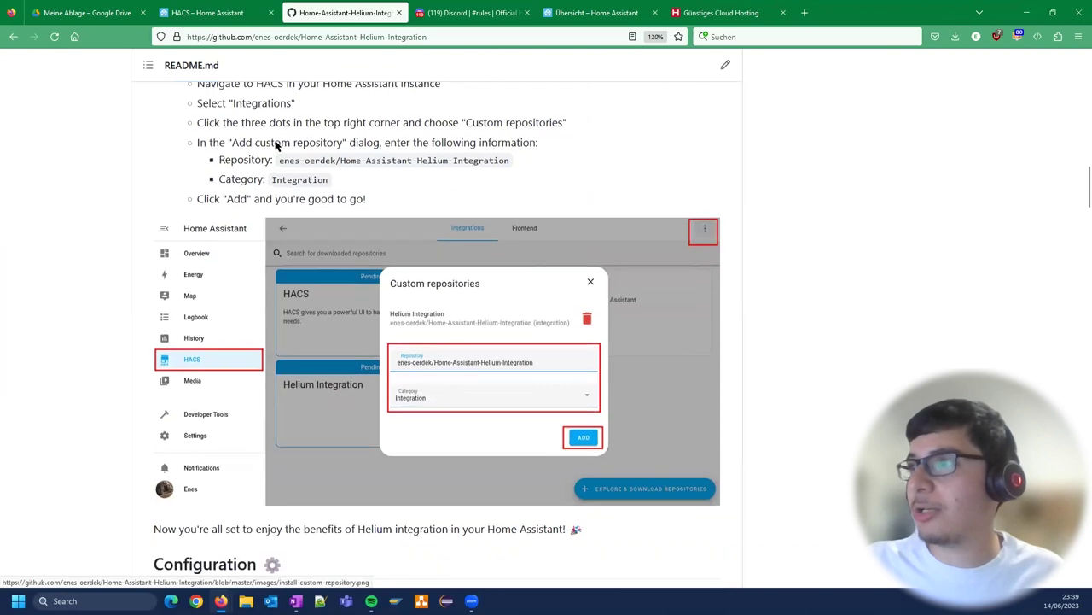
drag(279, 161, 508, 162)
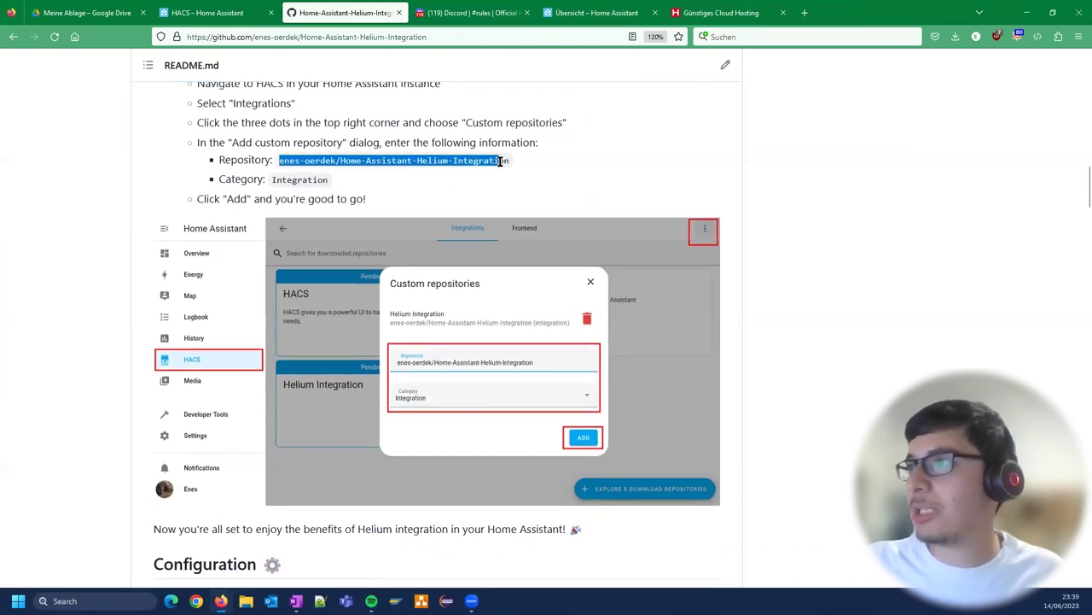
double_click(283, 181)
scroll(297, 328, down, 1)
scroll(297, 329, down, 5)
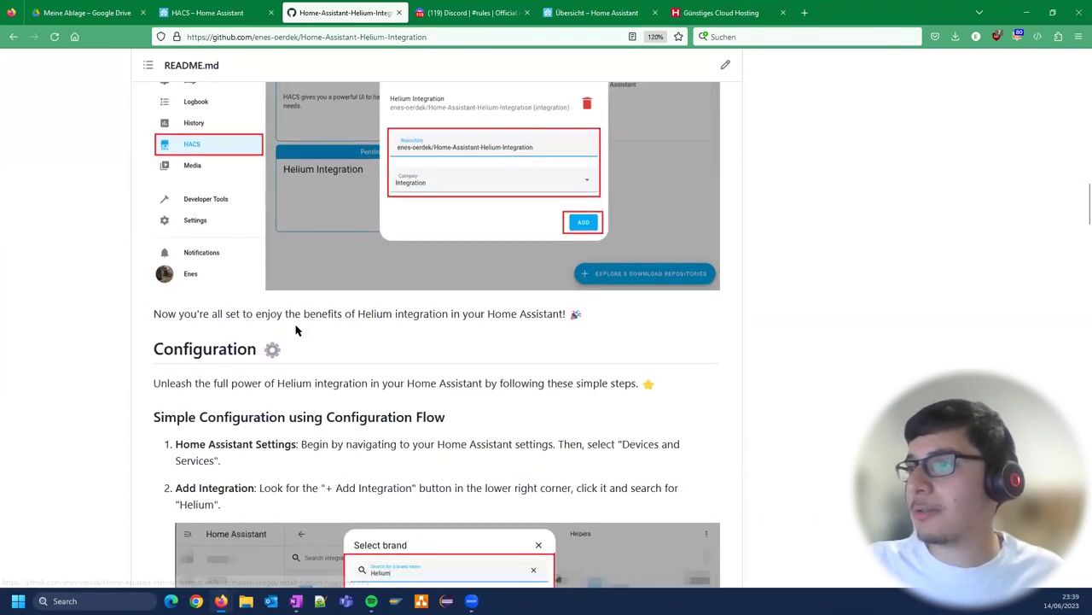
scroll(199, 286, up, 10)
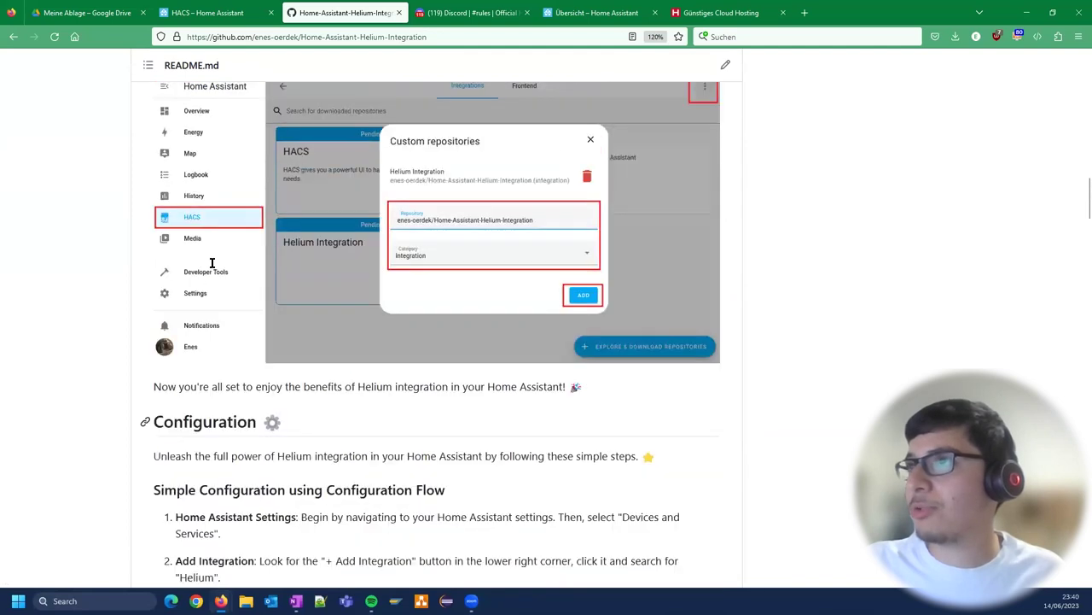
Step: Open the Custom repositories dialog in HACS to view its repository and category fields, and close it without adding anything
click(207, 13)
click(1024, 183)
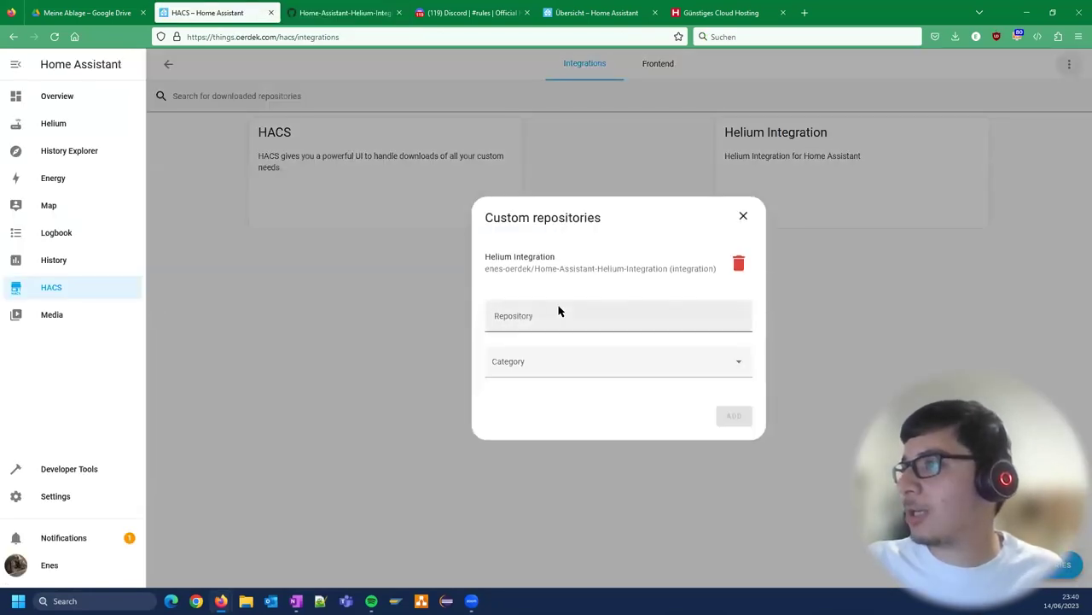
click(743, 215)
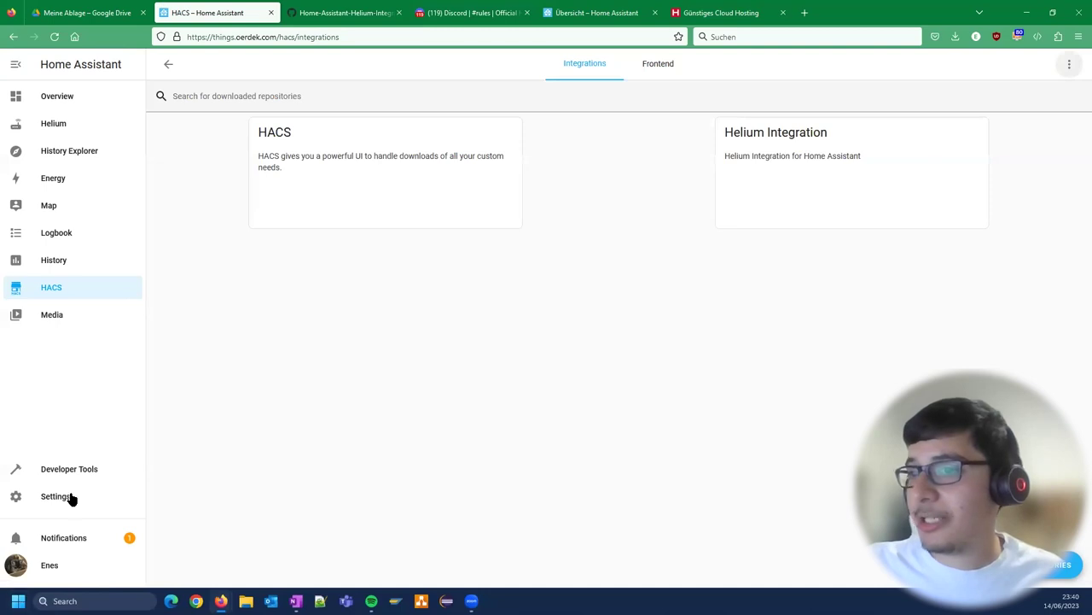
Step: Open the Home Assistant settings, and skim the GitHub README's steps for adding, configuring and reloading the Helium integration
click(70, 499)
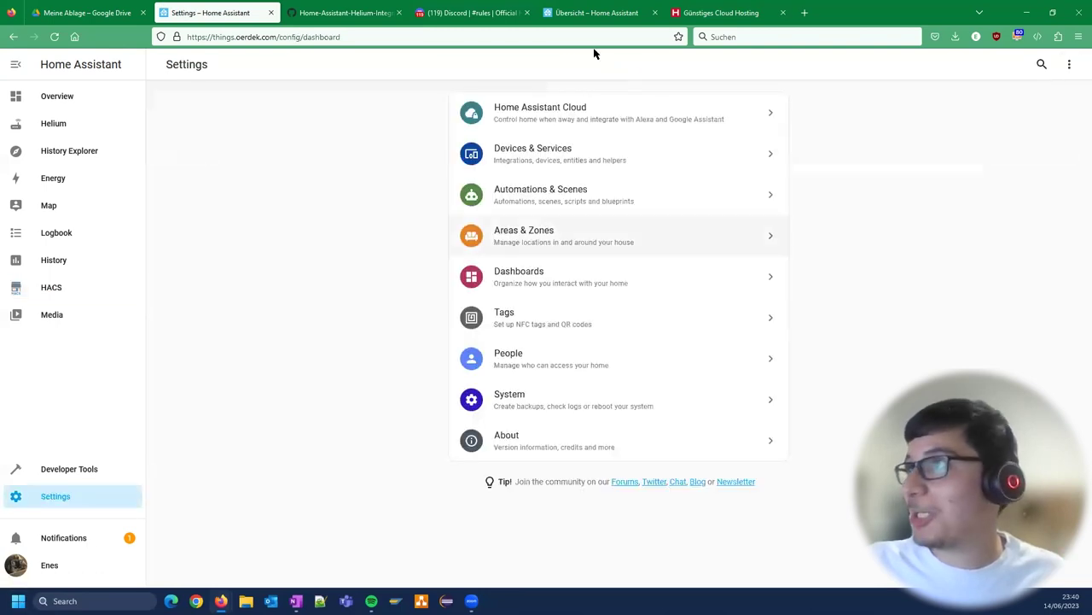
click(342, 13)
scroll(328, 495, down, 10)
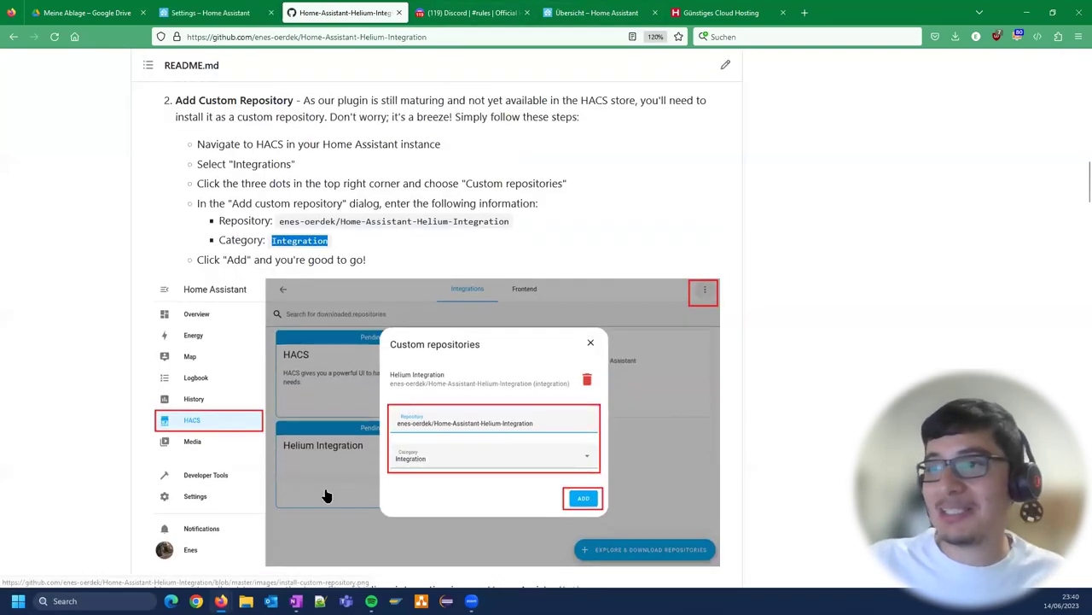
scroll(324, 495, down, 15)
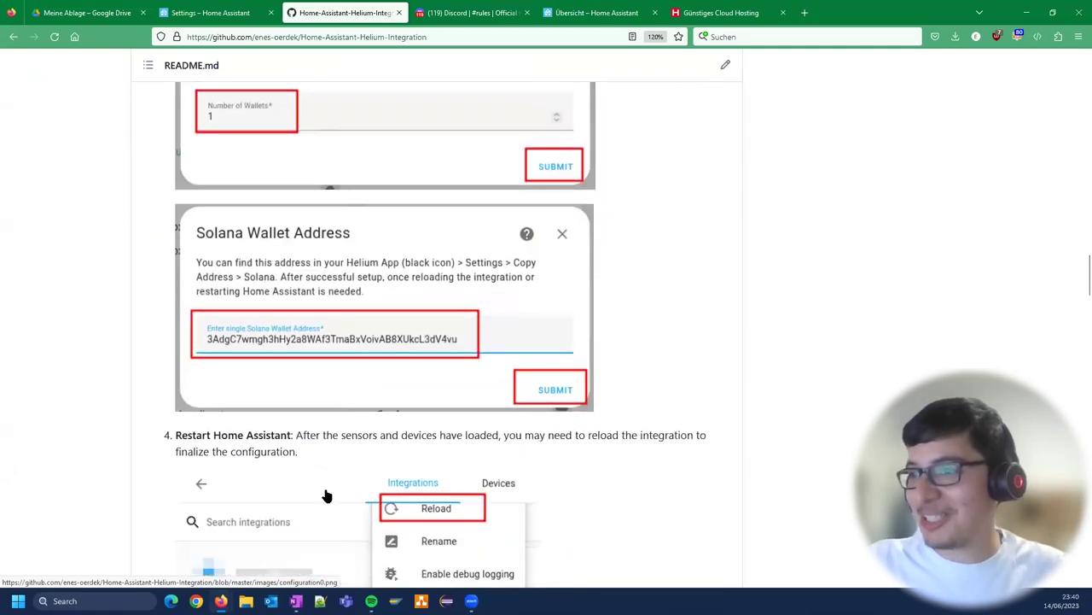
scroll(278, 342, down, 2)
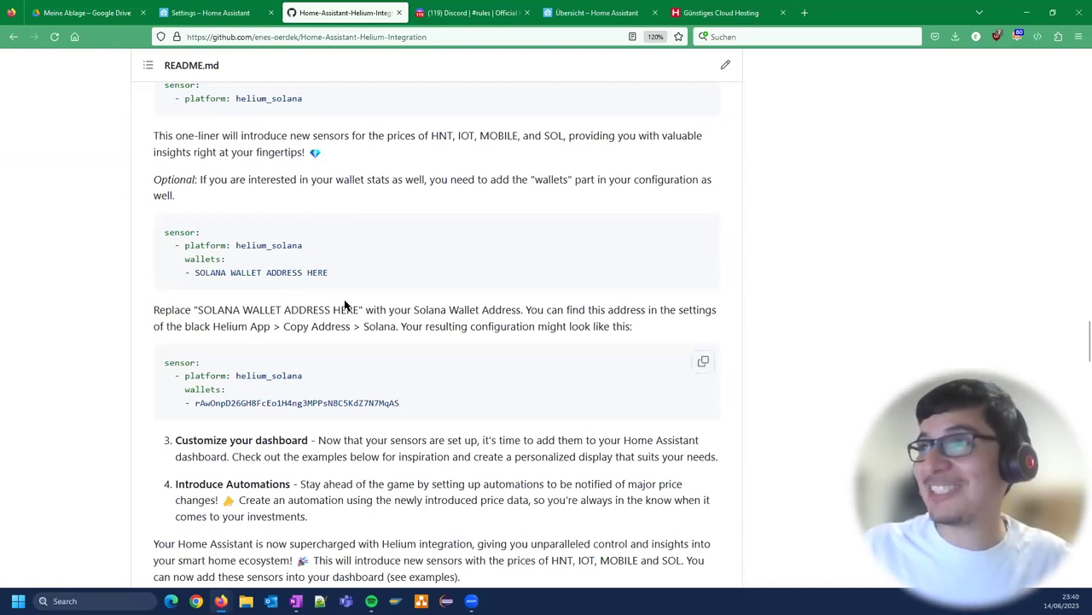
Step: Walk through adding the Helium Integration under Devices & Services with 1 wallet, and close the setup at the Solana wallet address
click(211, 13)
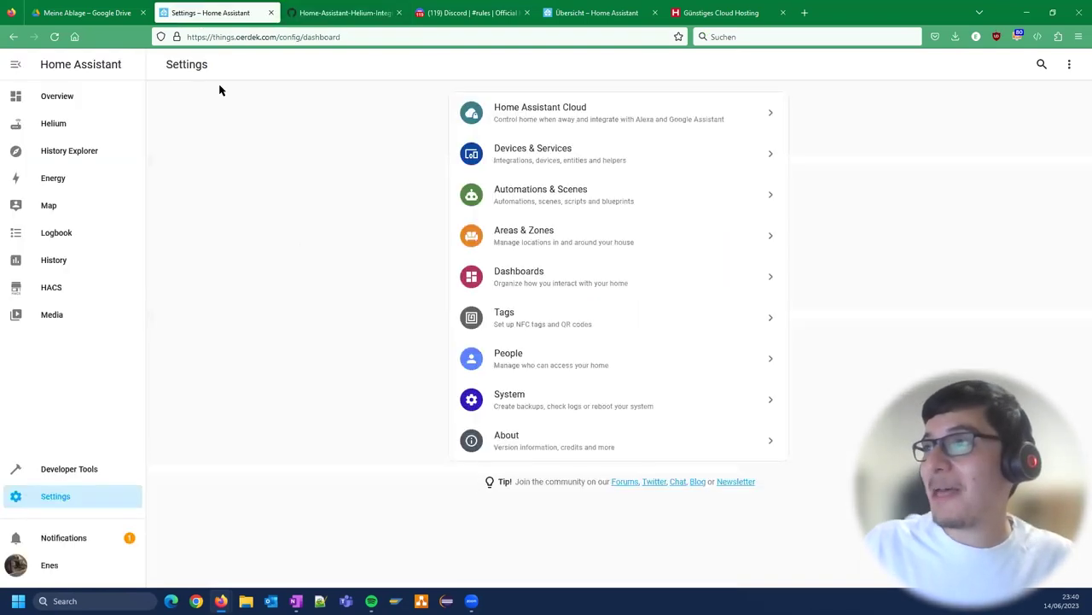
click(580, 159)
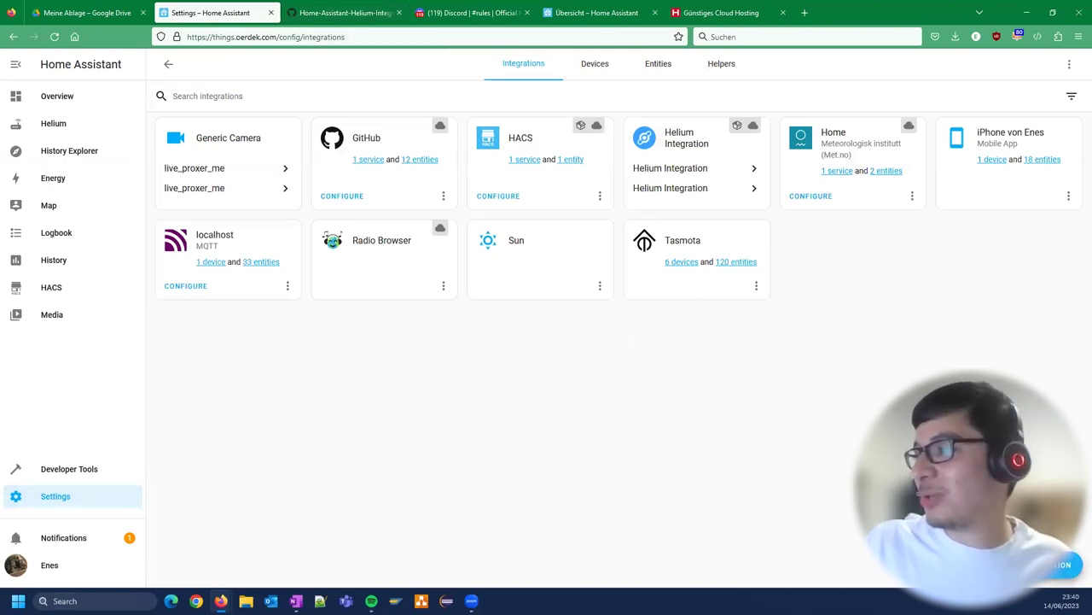
click(1063, 564)
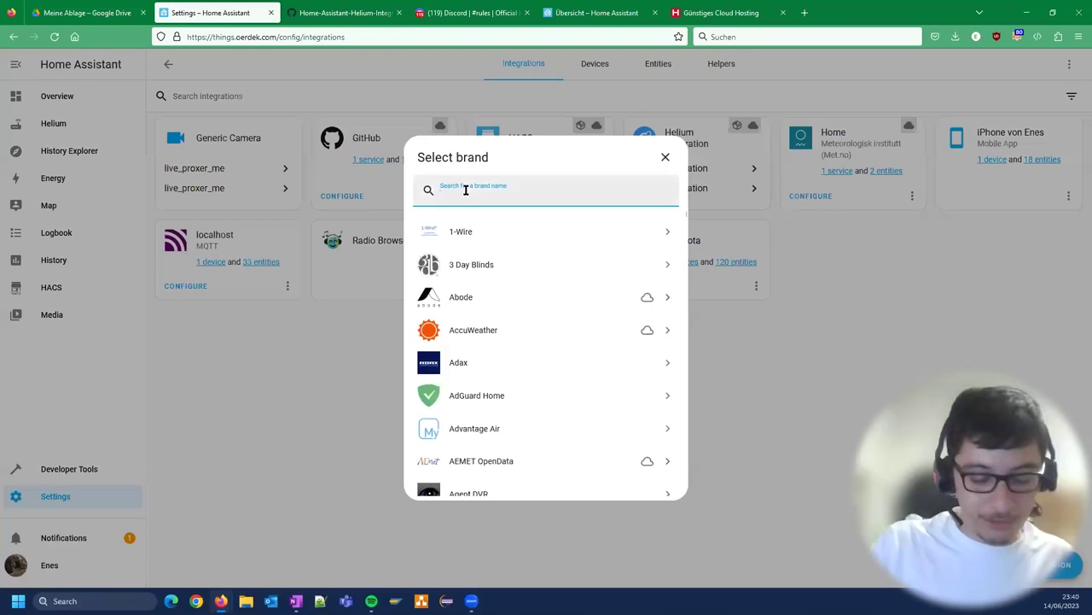
text(helium)
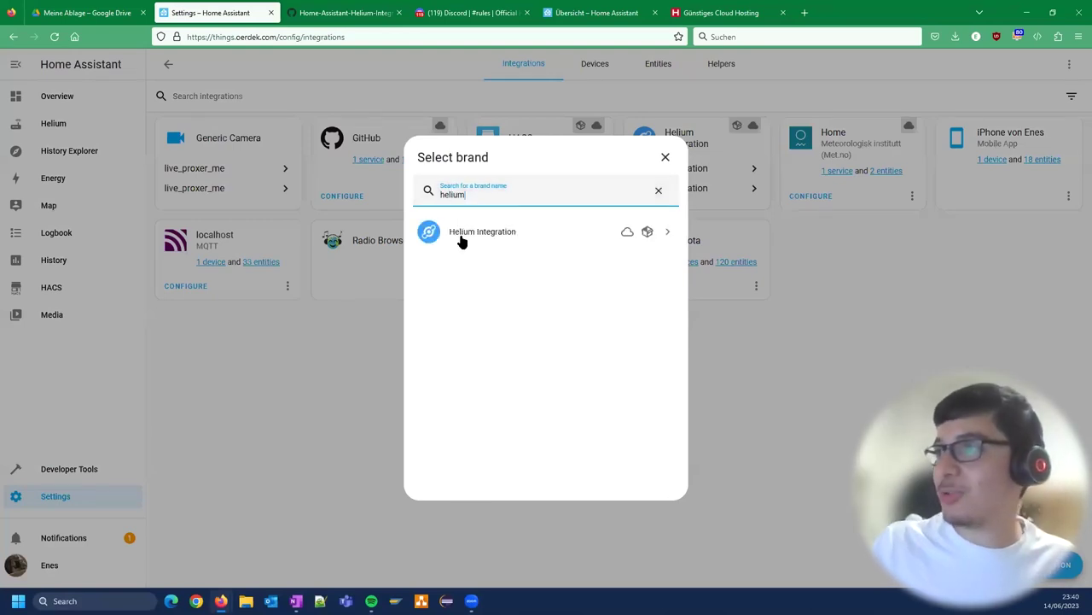
click(476, 234)
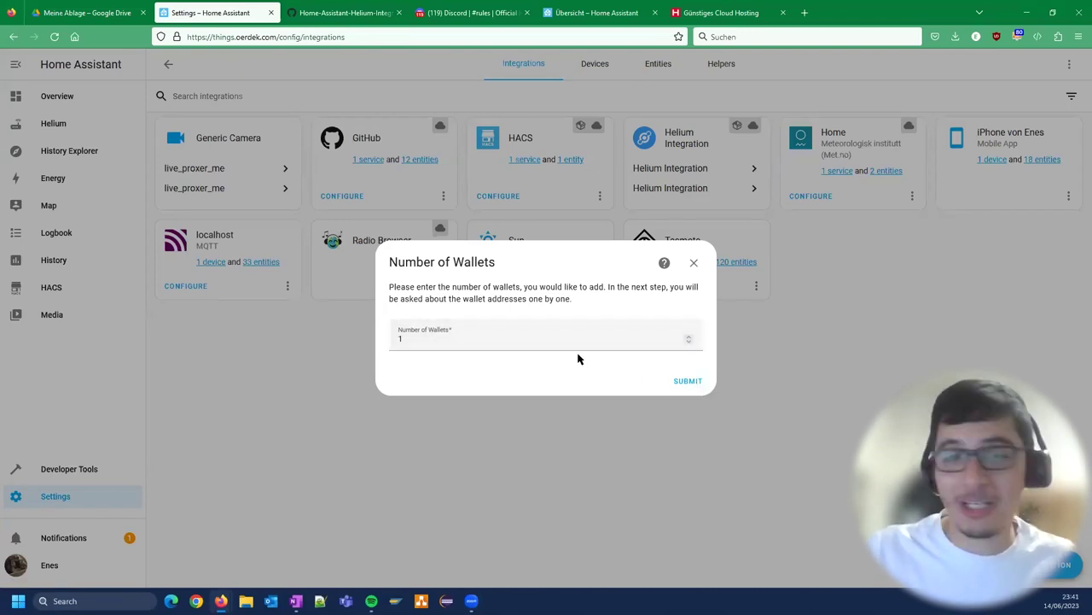
click(687, 381)
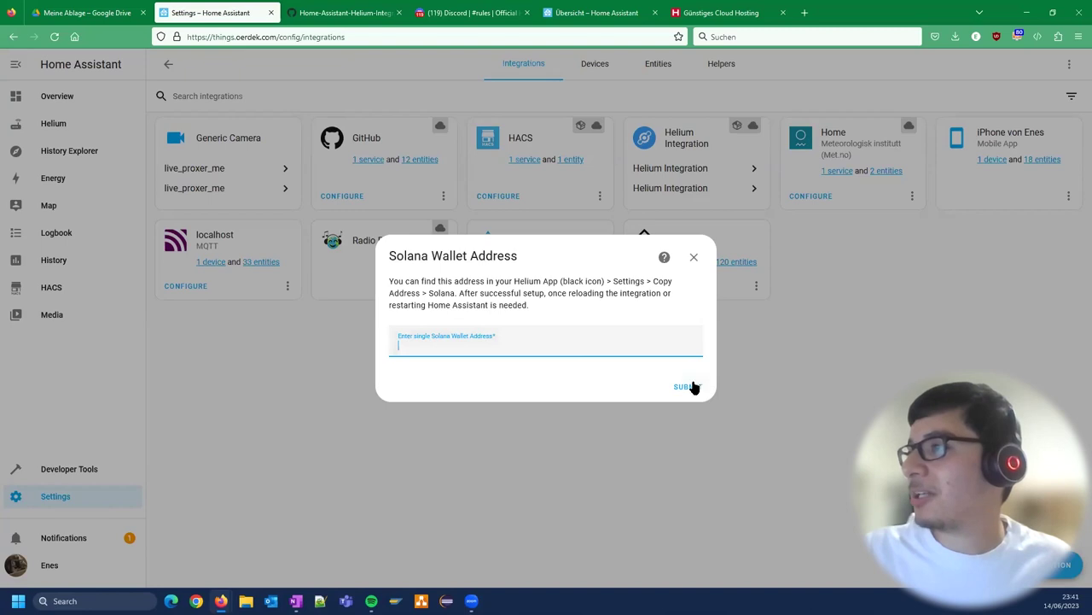
click(694, 258)
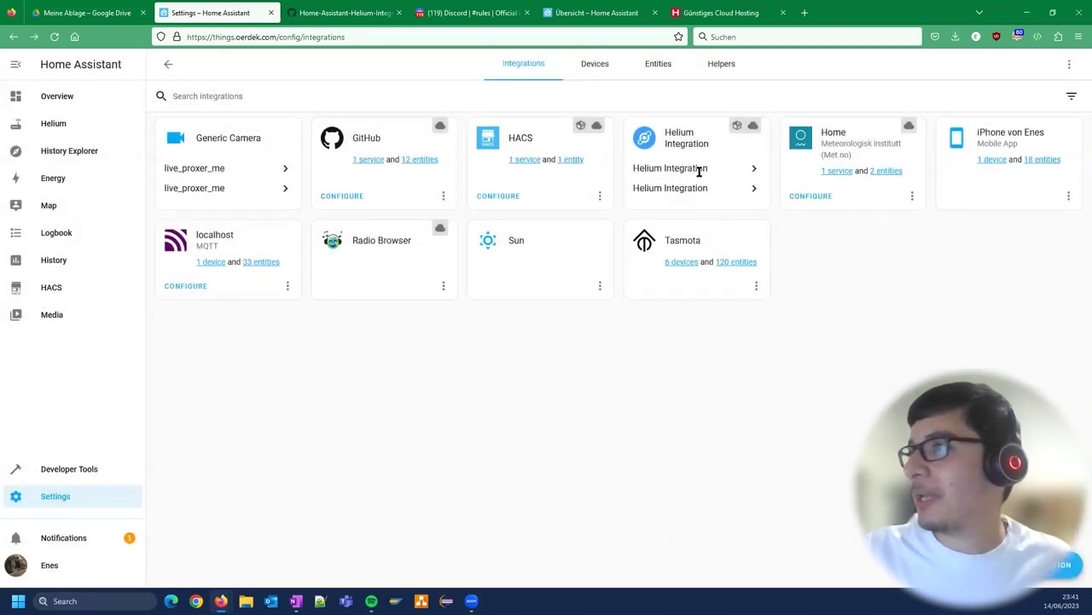
Step: List the devices of the first Helium Integration entry and examine the sensors of Helium Hotspot Proud Yellow Owl
click(698, 170)
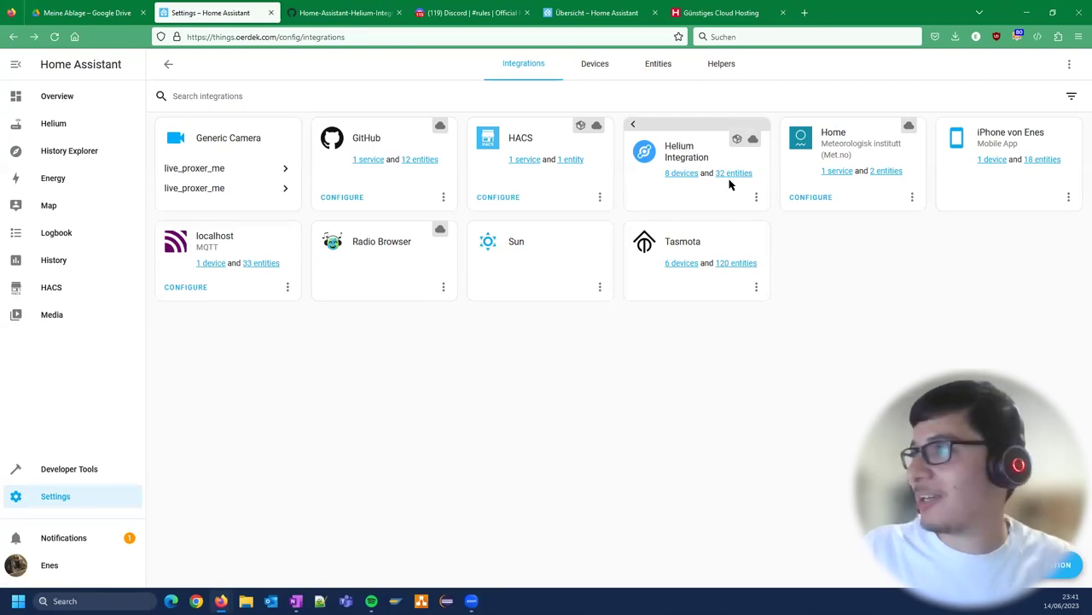
click(682, 173)
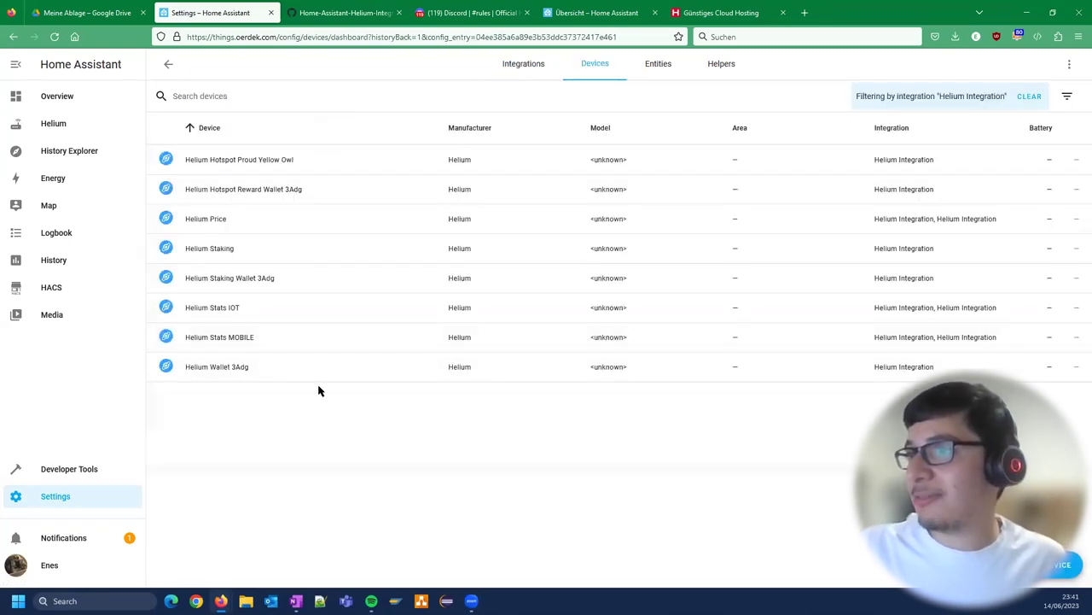
click(231, 161)
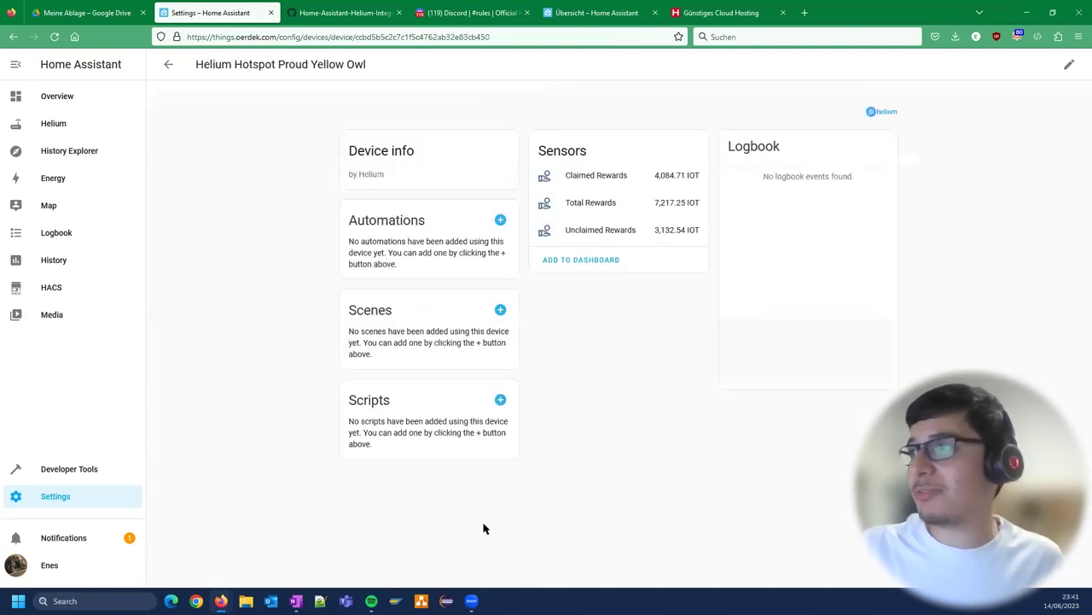
click(167, 68)
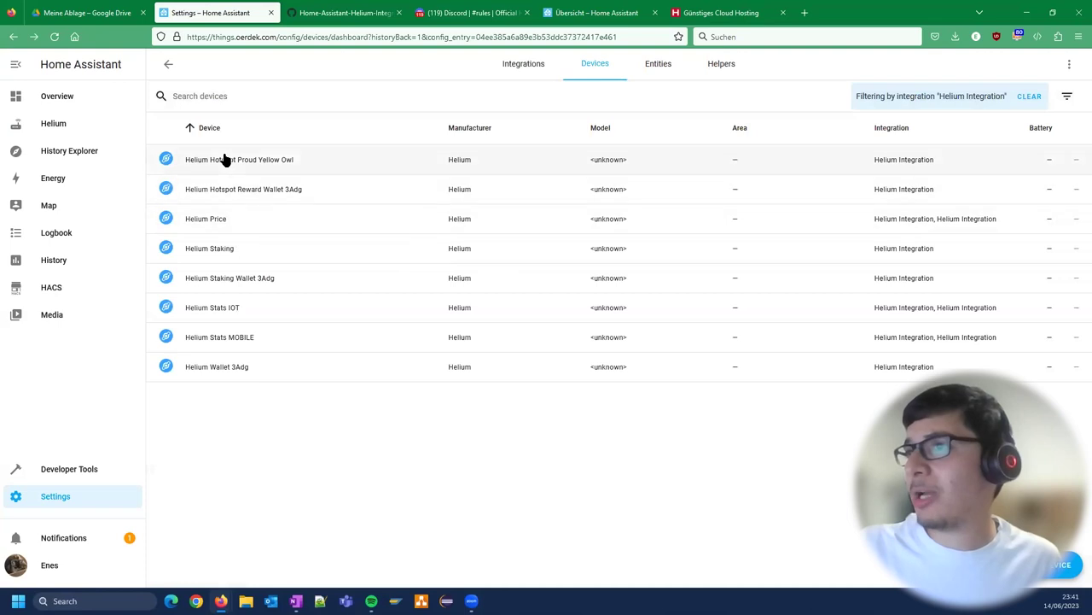
click(303, 160)
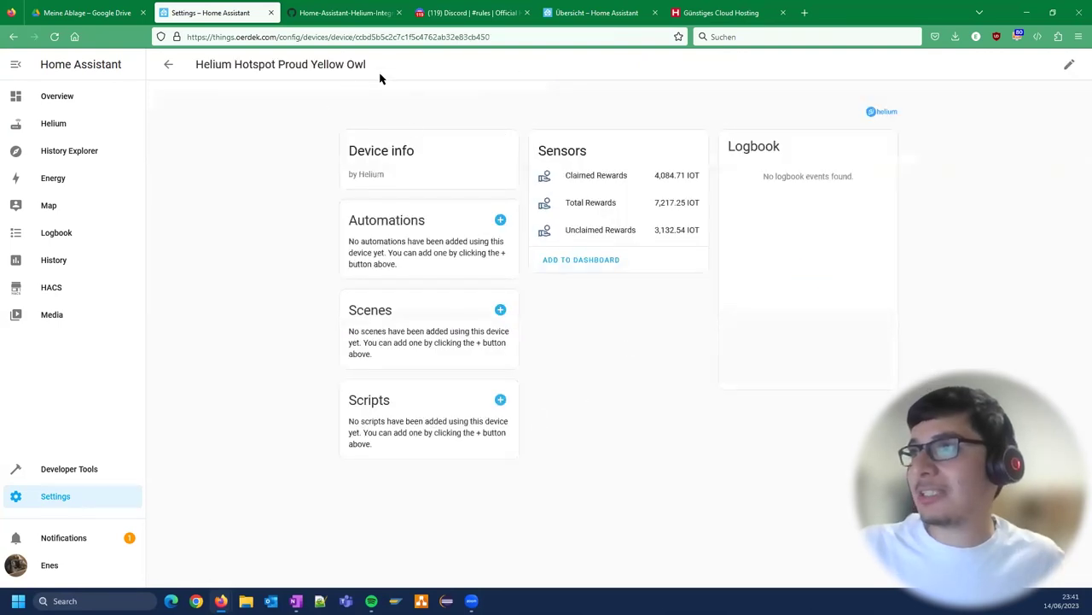
Step: View the dashboards offered for adding the hotspot's sensors, cancel without choosing one, and return to the device list
click(557, 261)
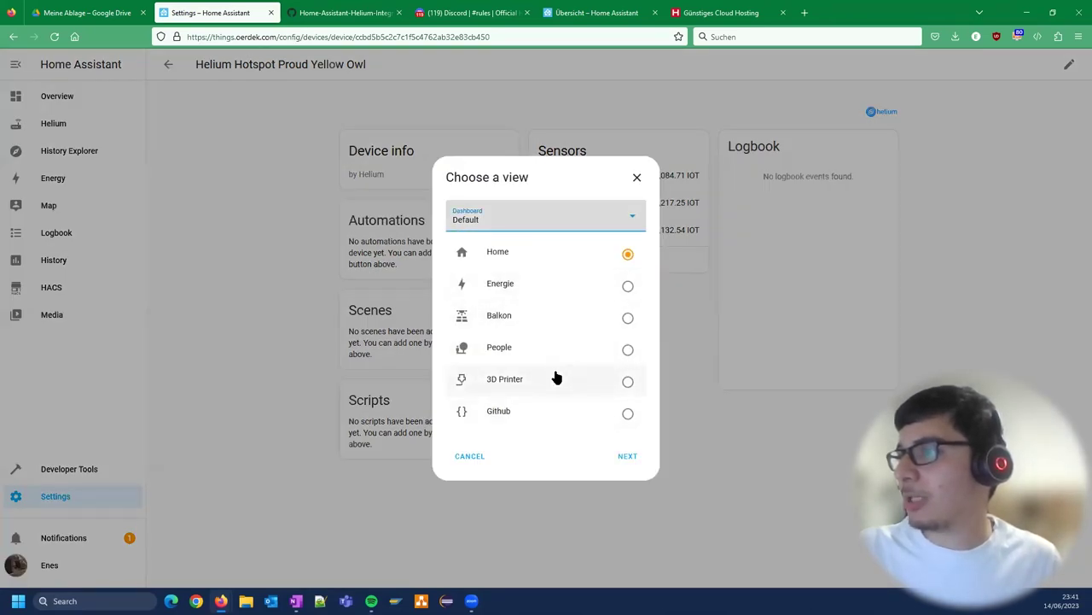
click(611, 229)
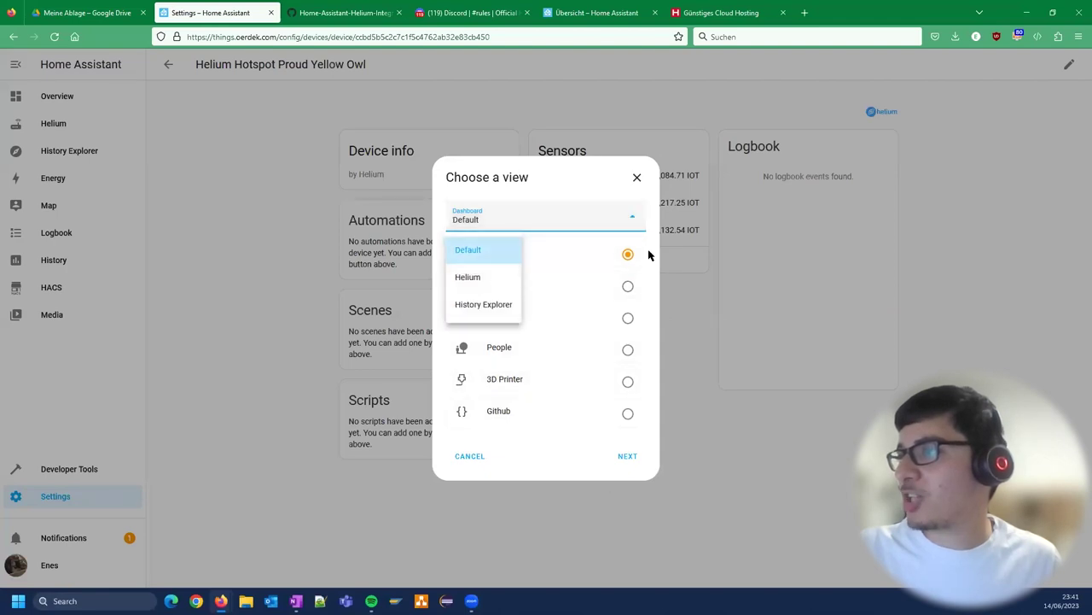
click(636, 178)
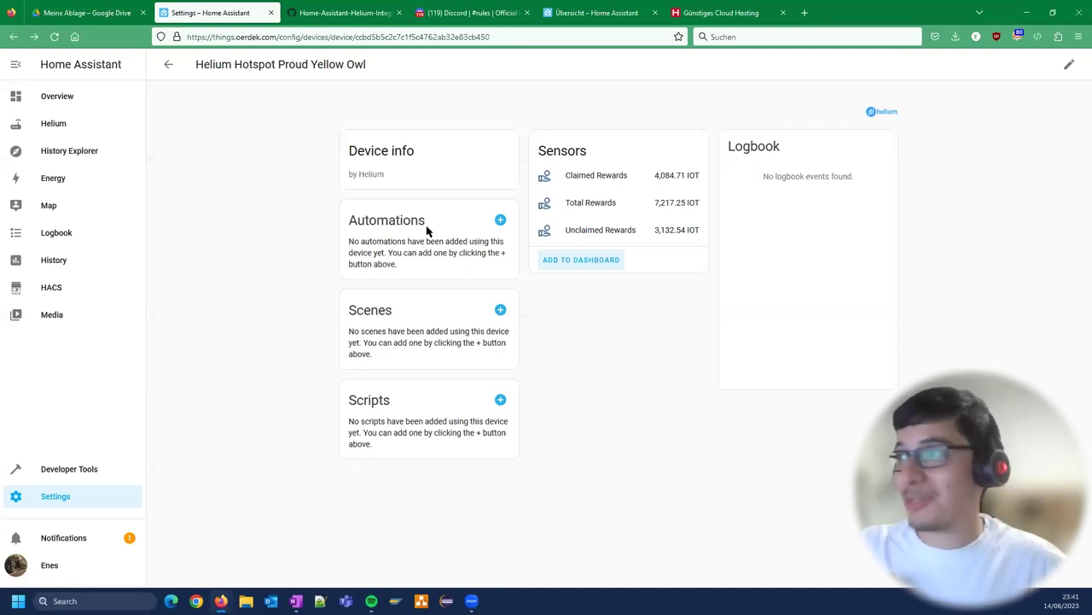
click(164, 68)
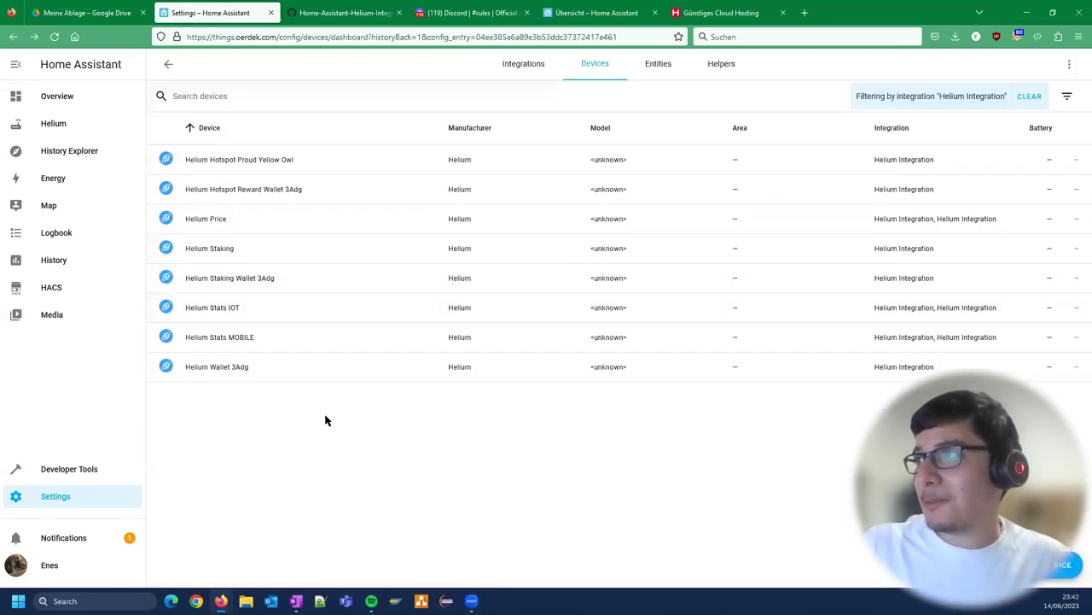
Step: Review the README's Configure Helium Integration section on GitHub, covering the number of wallets and the public address
click(340, 13)
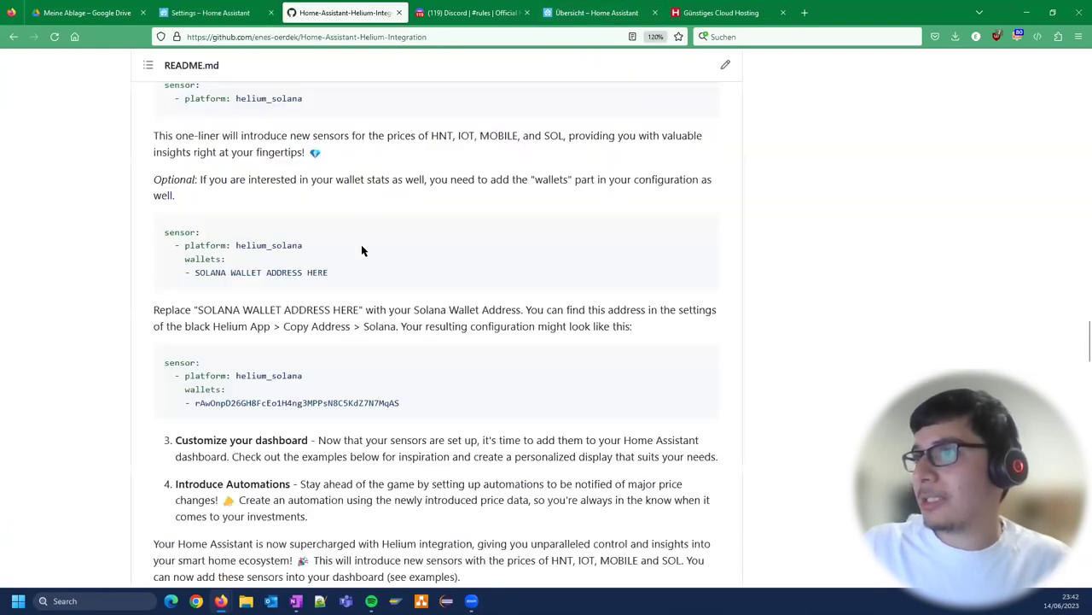
scroll(361, 248, up, 1)
scroll(361, 252, up, 15)
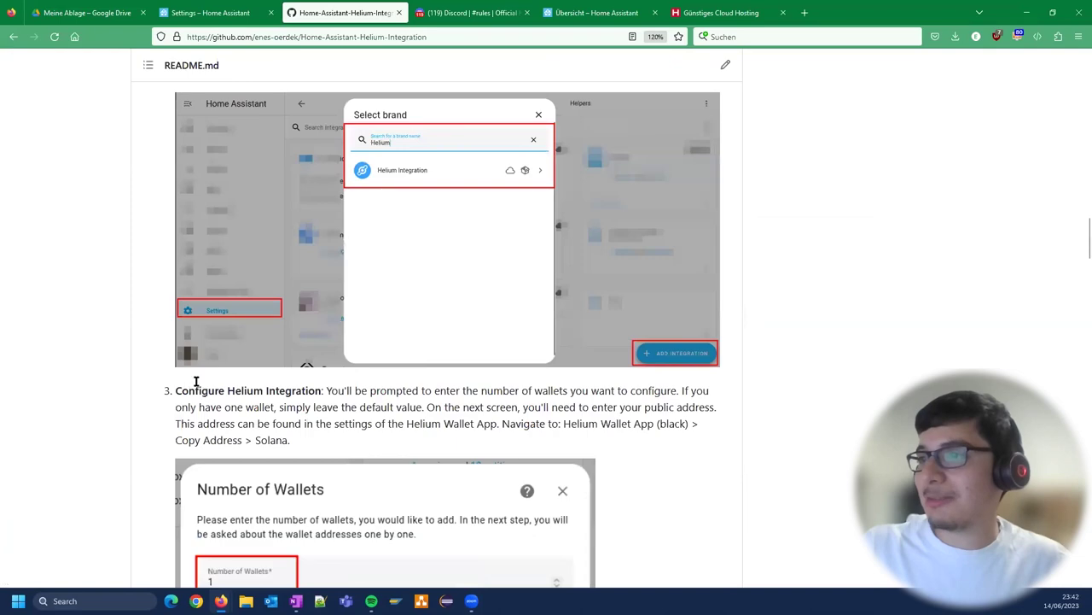
scroll(256, 402, down, 7)
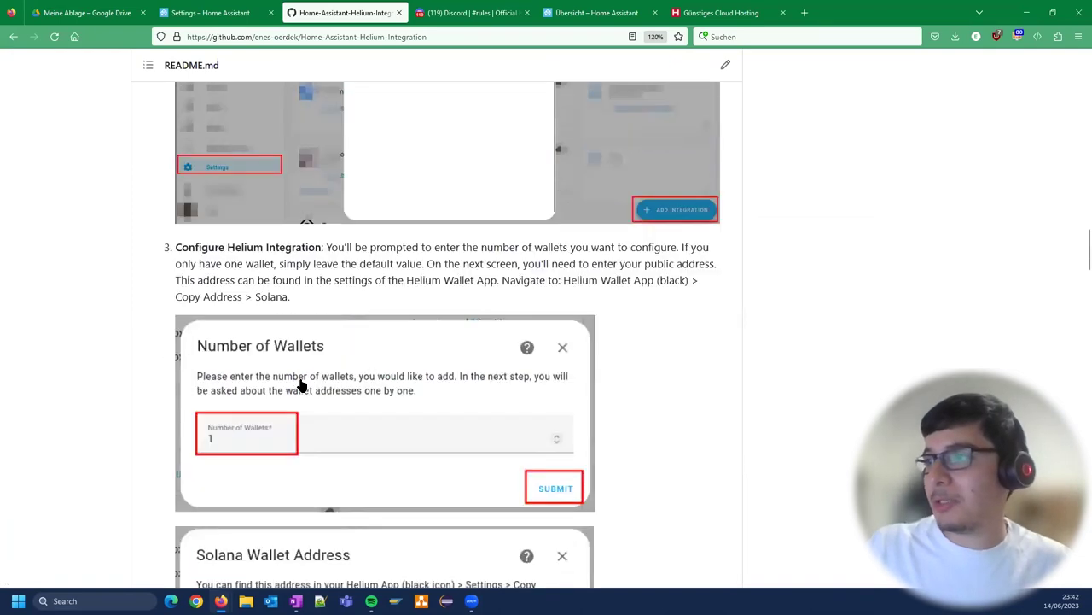